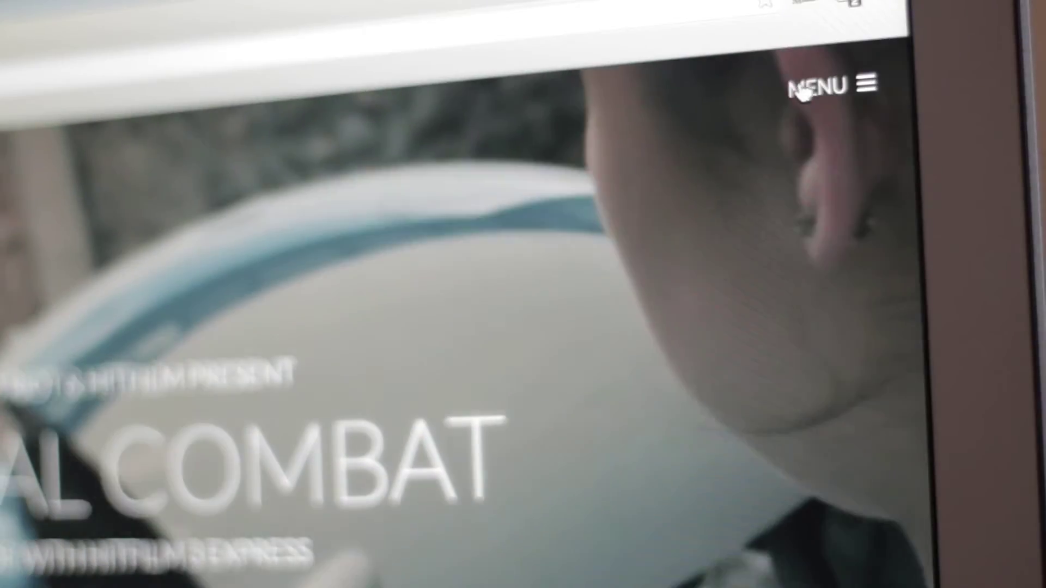
click(801, 88)
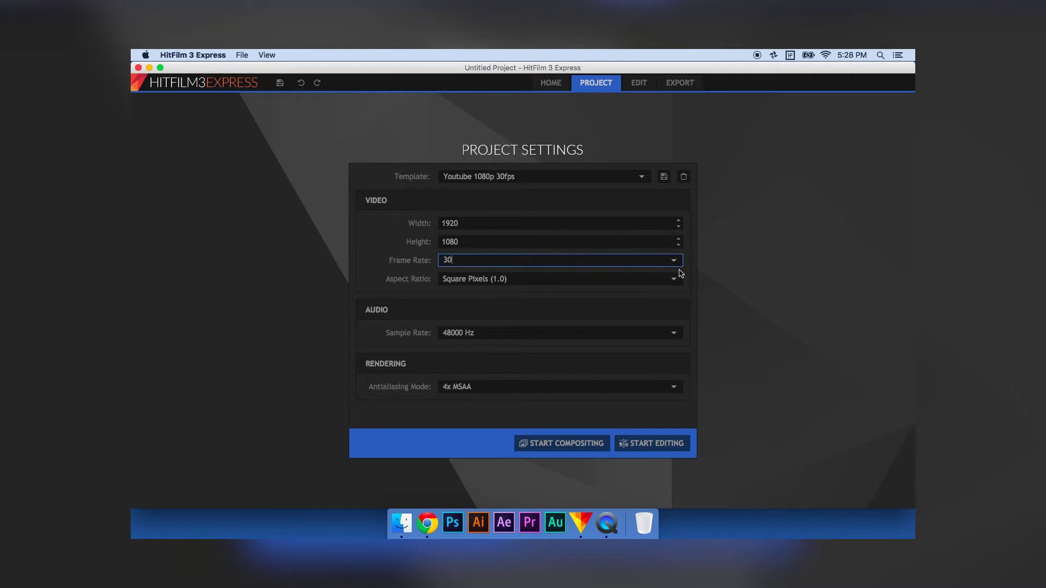
Step: Configure the project with the Youtube 1080p 30fps template and Square Pixels (1.0) aspect ratio, and start editing
click(641, 178)
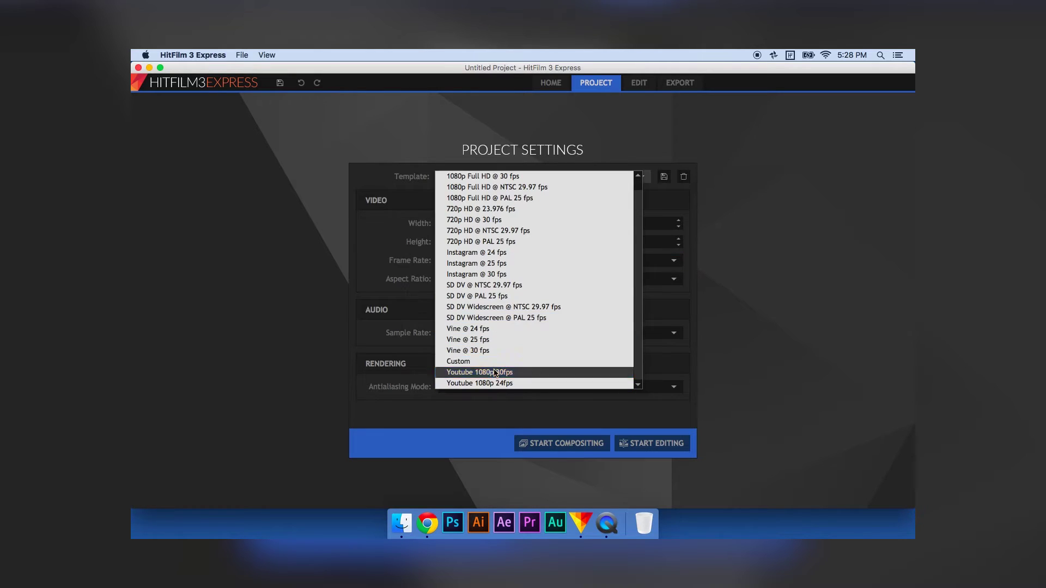
click(495, 373)
click(602, 183)
click(356, 224)
click(439, 281)
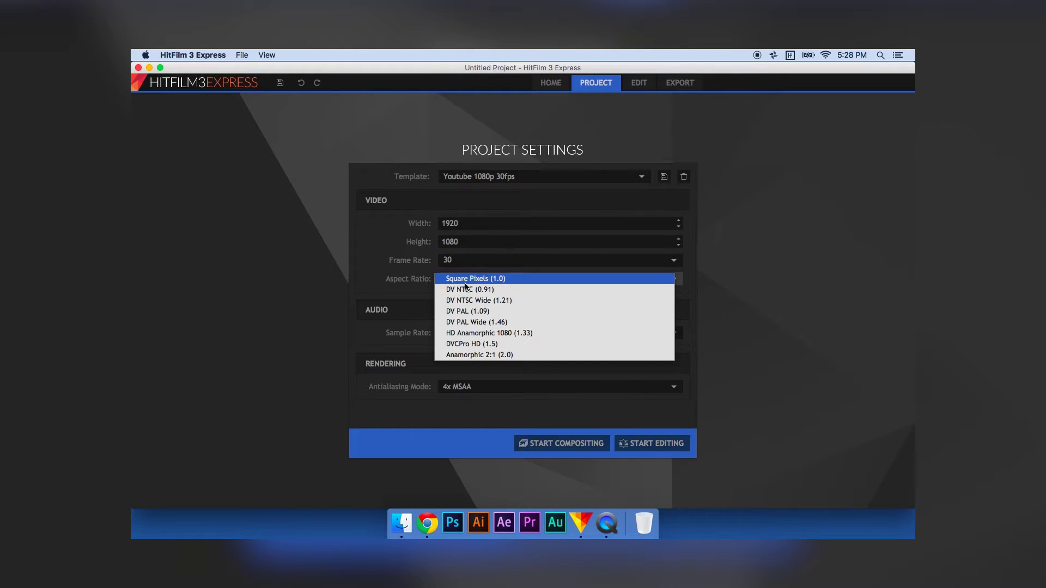
click(466, 283)
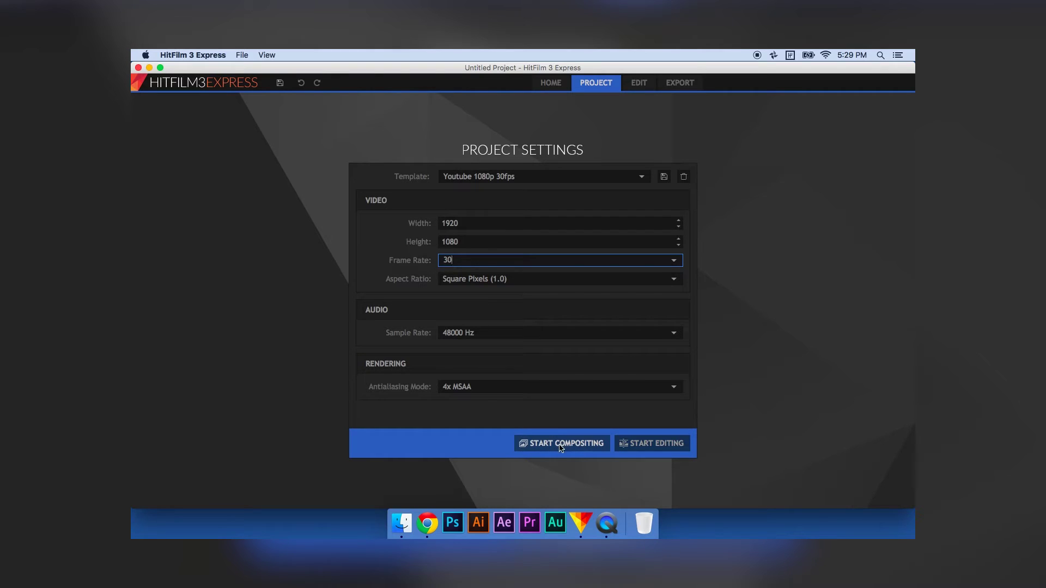
click(661, 442)
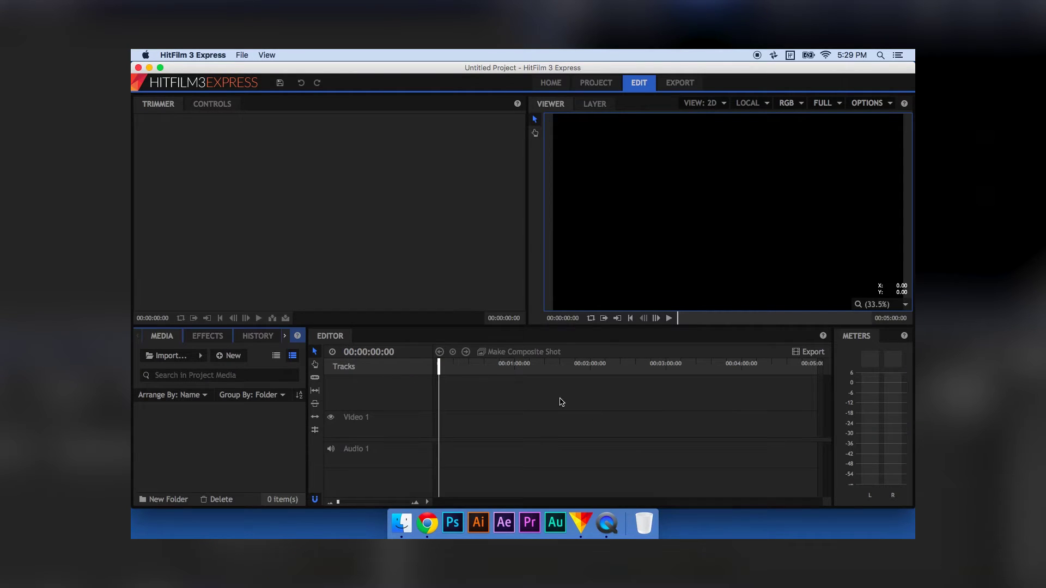
Step: Import the clips MVI_0010.MOV and MVI_0011.MOV from the Desktop into the project media
click(199, 356)
click(215, 366)
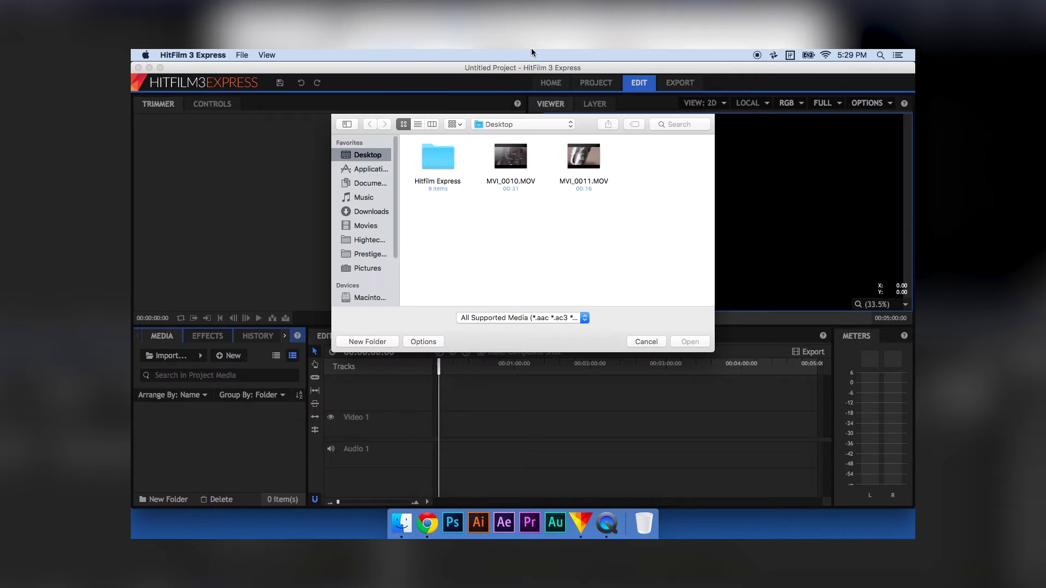
click(686, 343)
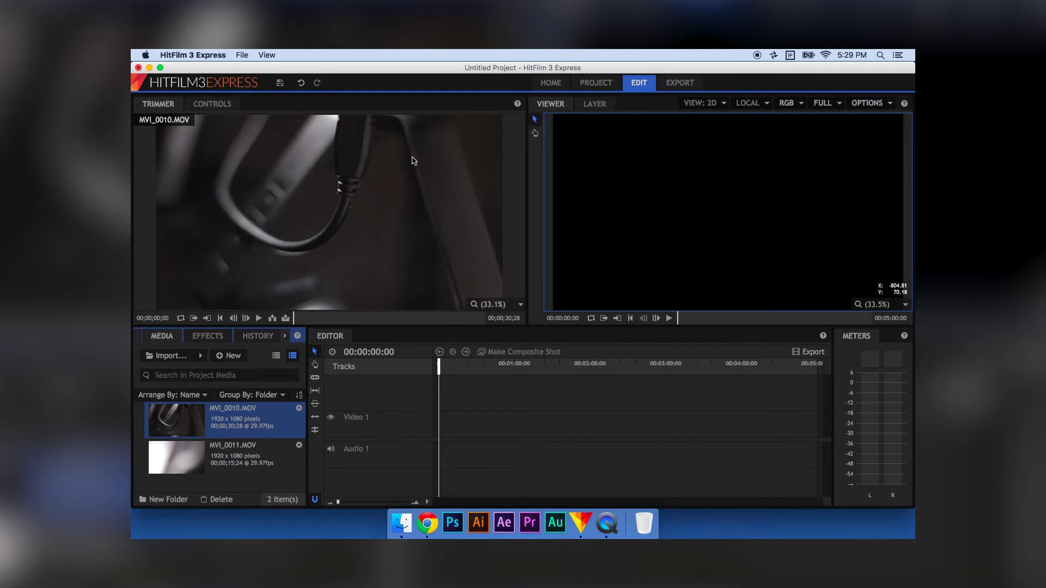
drag(438, 366, 444, 366)
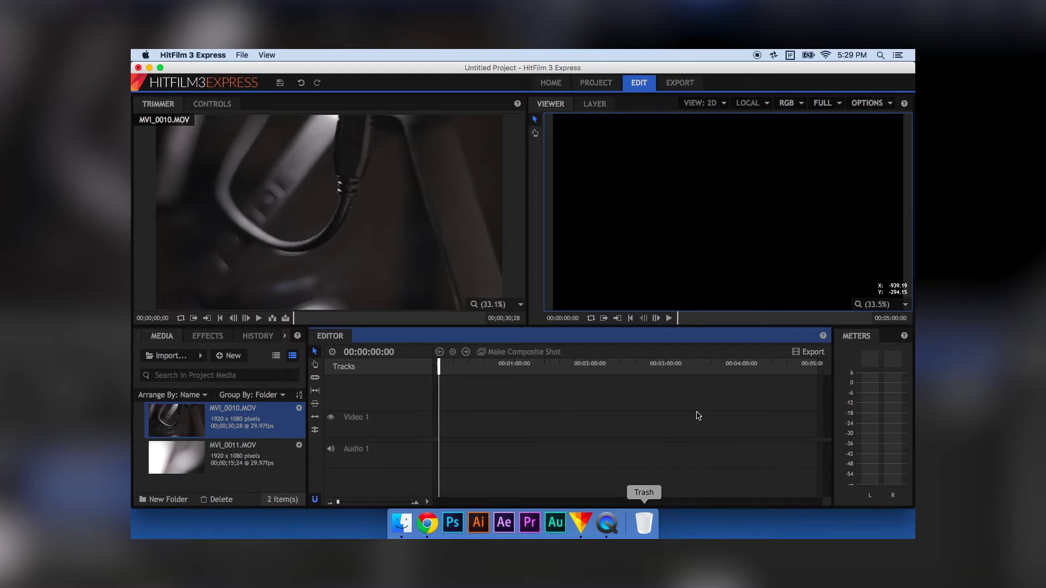
click(217, 103)
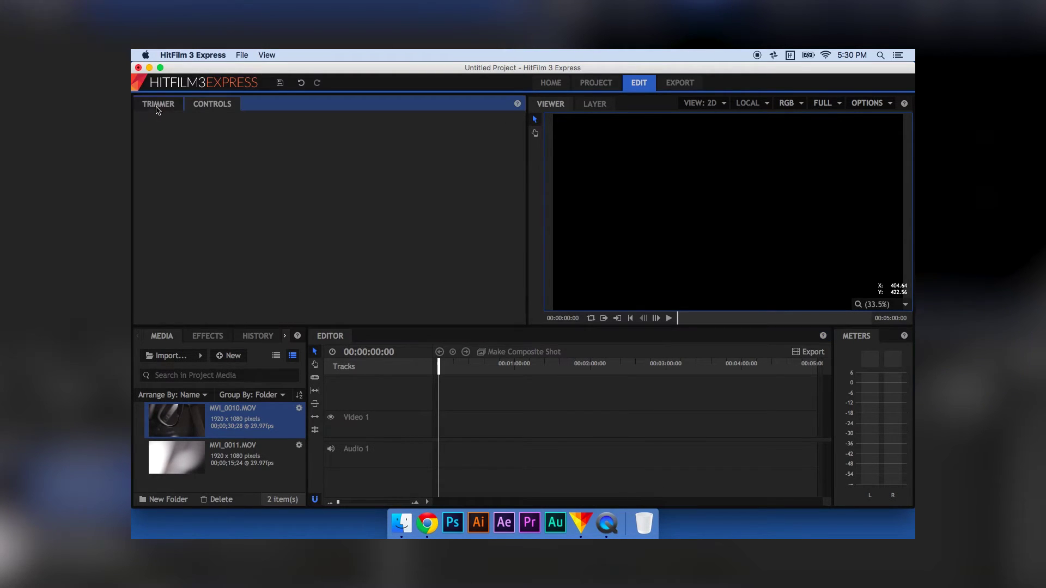
click(157, 106)
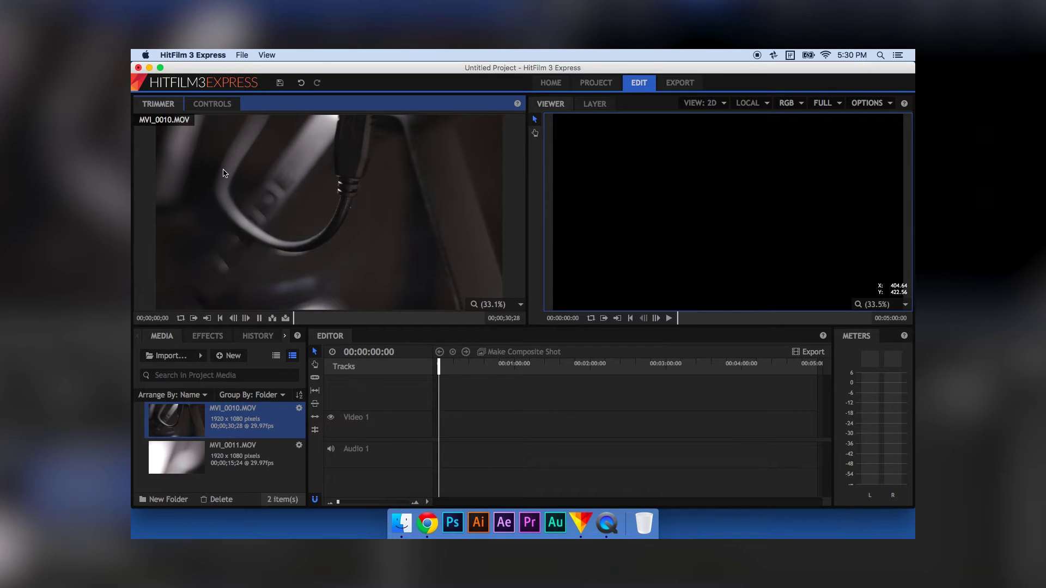
Step: Trim MVI_0010.MOV from about 3 s to about 28 s and place it at the start of the Video 1 track
key(space)
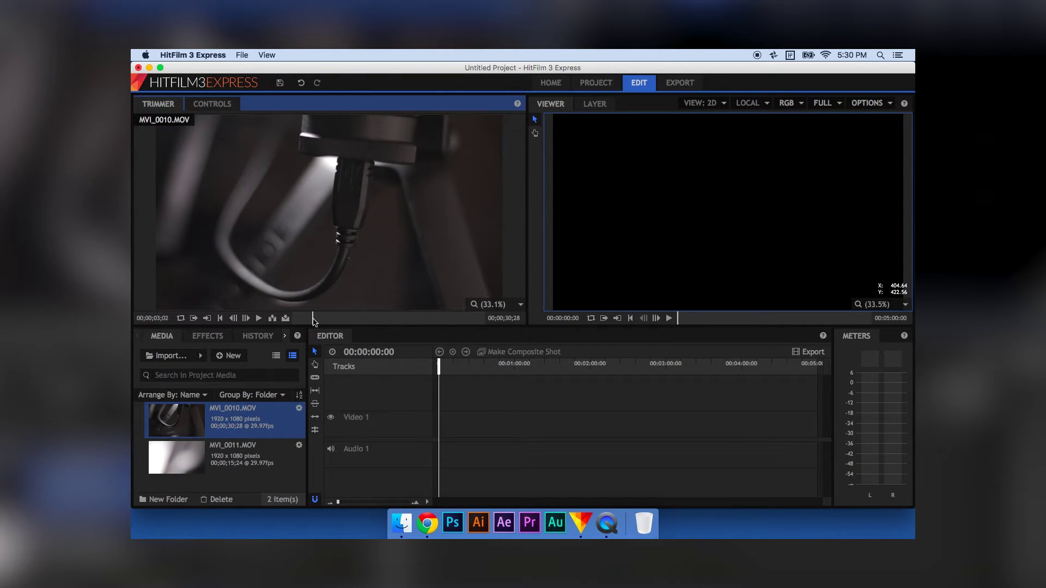
drag(313, 323, 447, 317)
key(space)
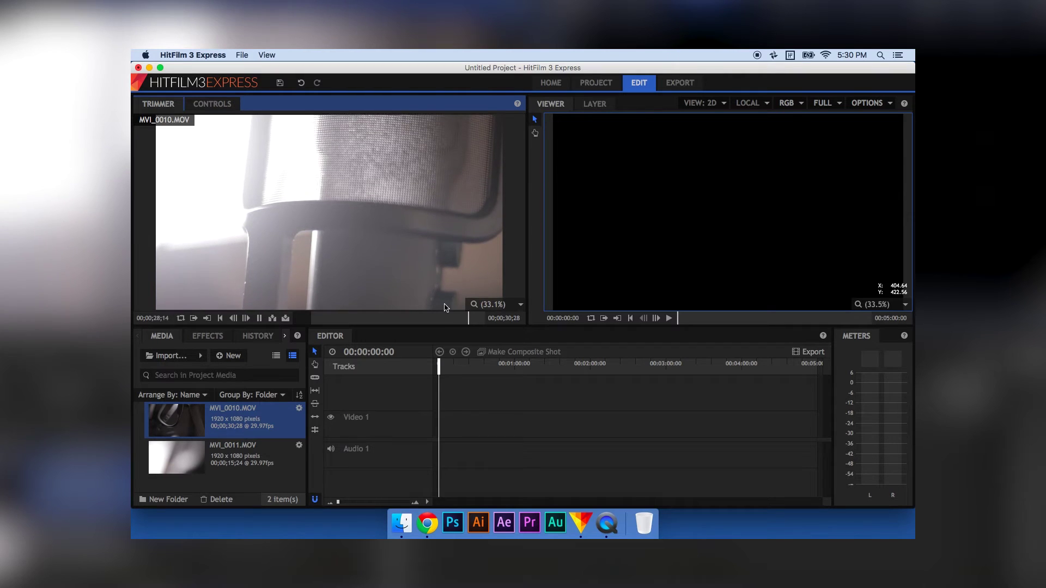
drag(444, 319, 466, 317)
drag(325, 320, 414, 316)
drag(314, 215, 436, 432)
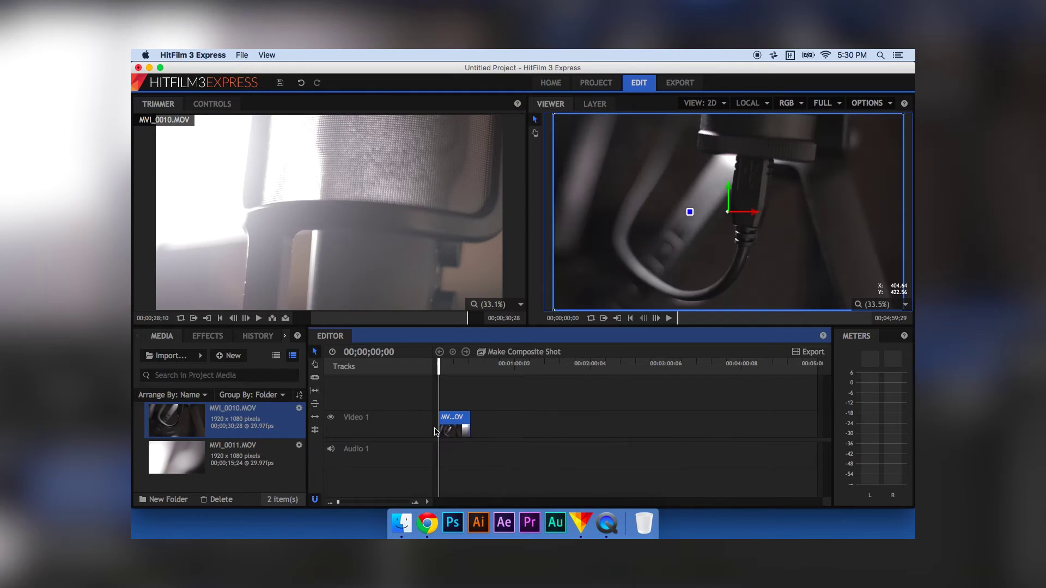
click(595, 104)
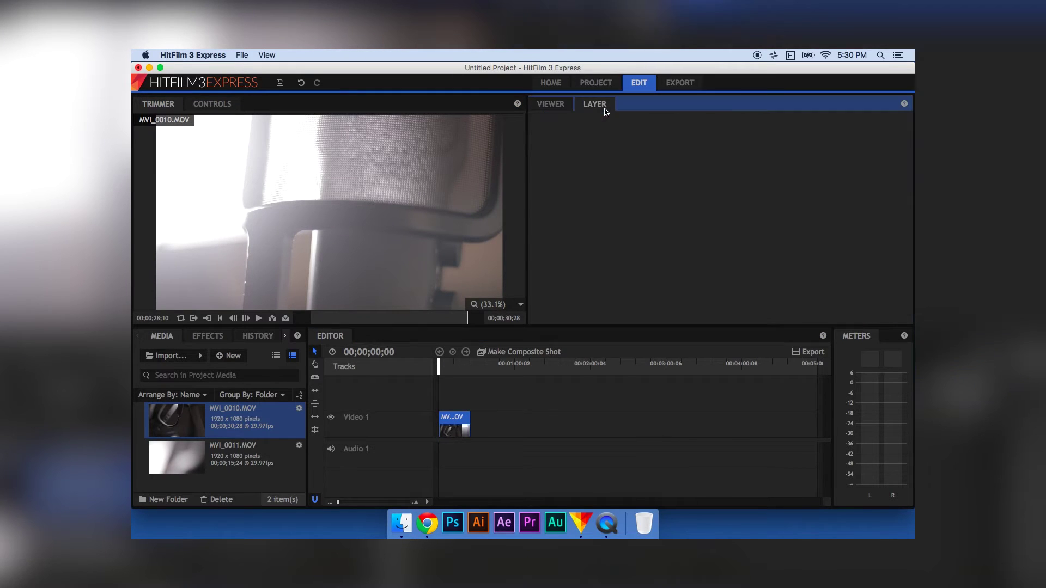
click(569, 108)
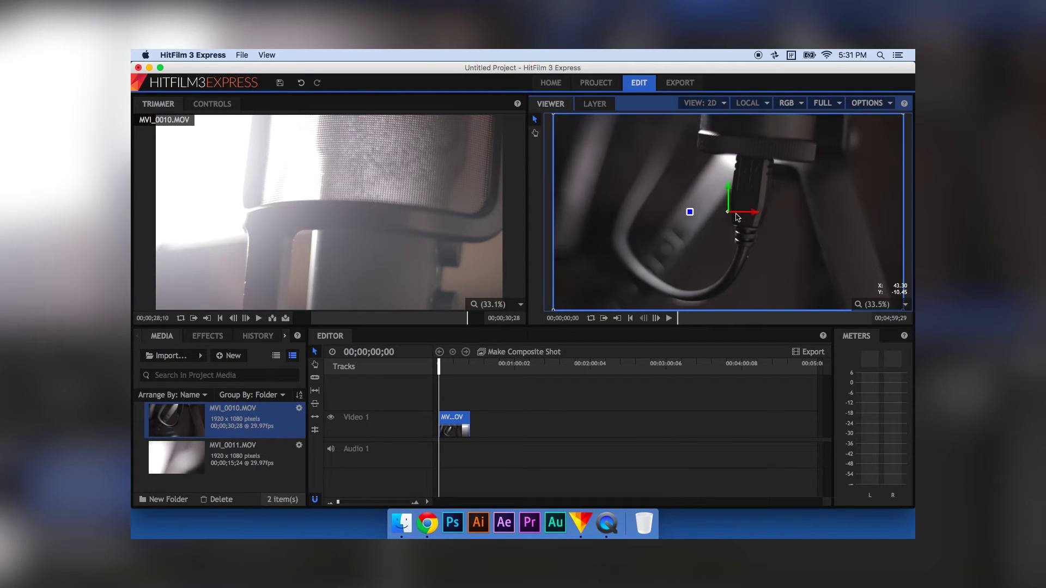
Step: Trim MVI_0011.MOV from about 2 s to about 11.5 s and place it directly behind the first clip on Video 1
double_click(231, 465)
key(space)
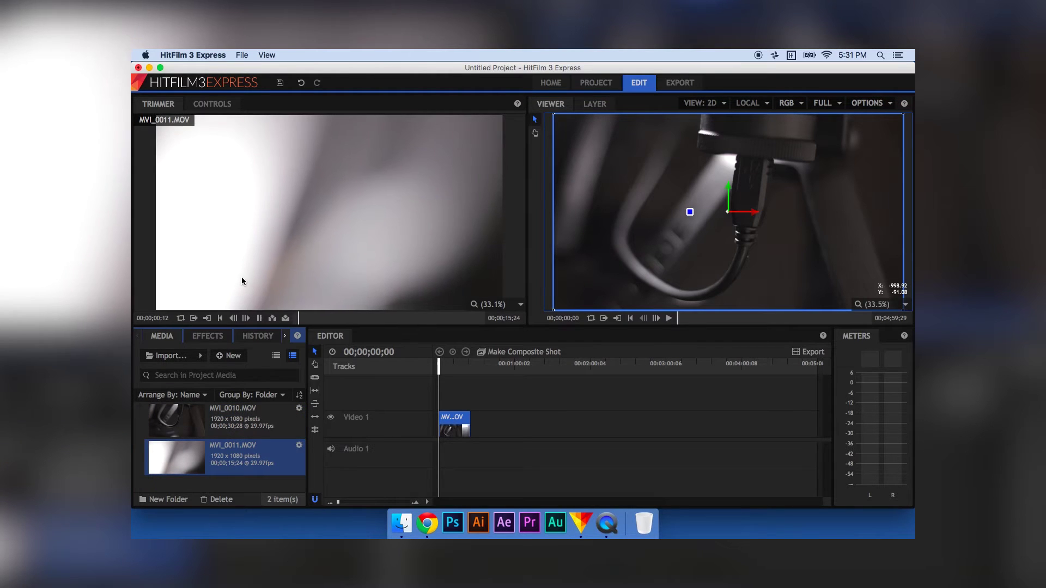
click(292, 317)
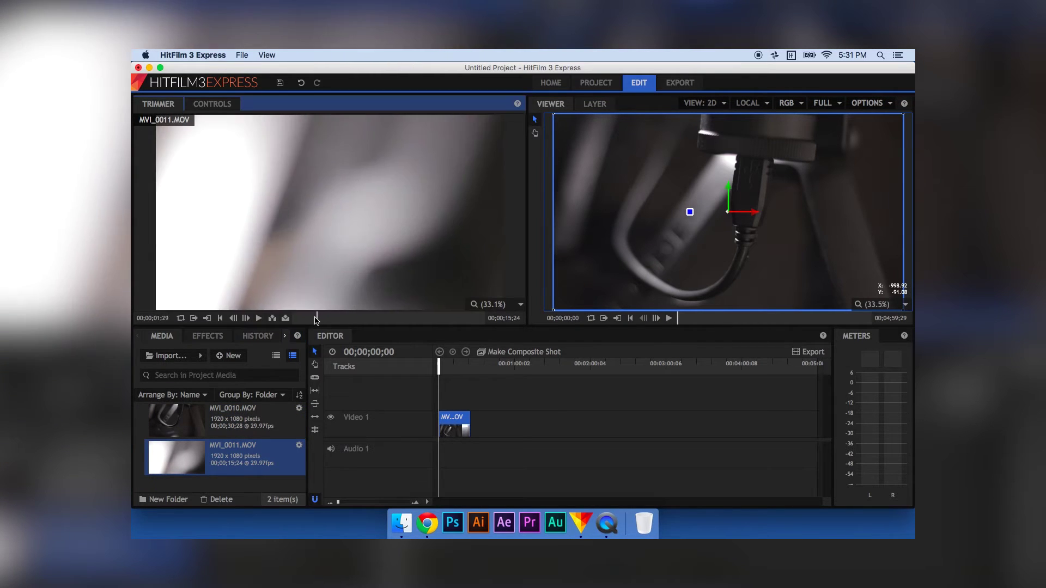
key(space)
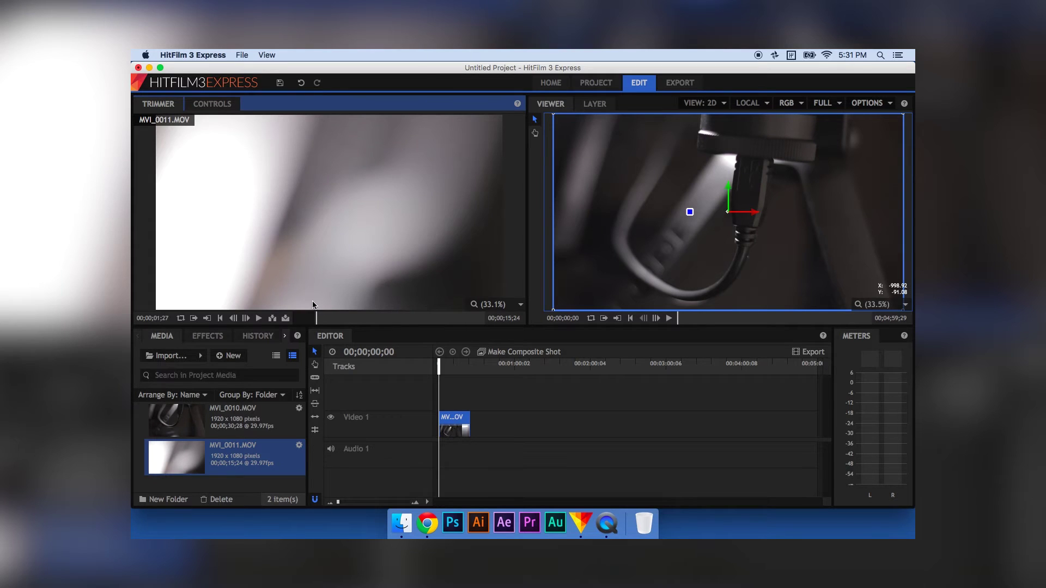
drag(316, 318, 434, 319)
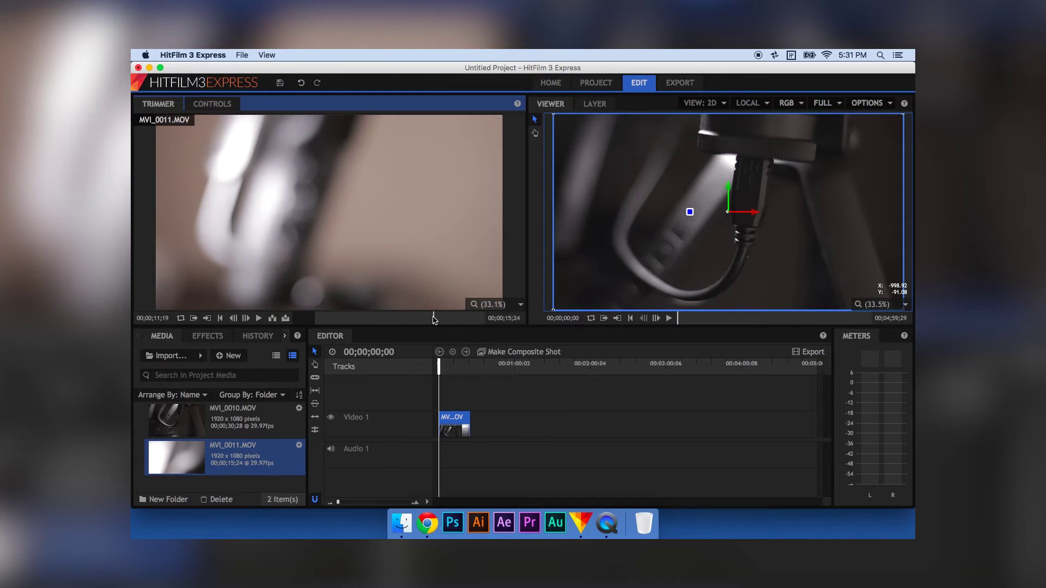
drag(287, 244, 472, 425)
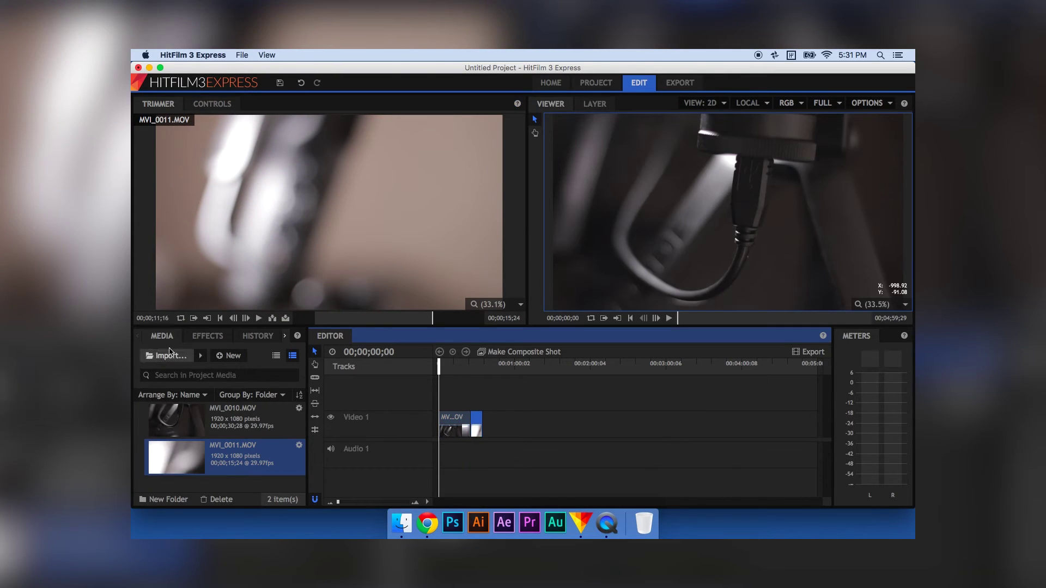
Step: Search the effects for "fade" and try to add the Fade to Color video transition to the end of the second clip
click(207, 336)
click(218, 355)
text(fade)
drag(208, 400, 210, 404)
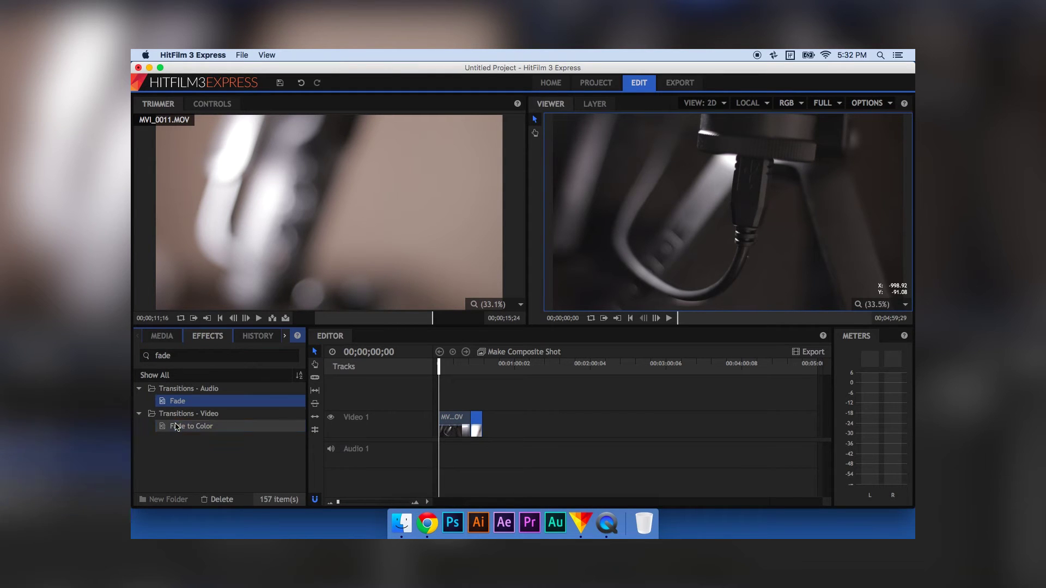
drag(162, 427, 481, 418)
Step: Trim the start of the first timeline clip to 00;00;01;11 and close the gap at the beginning of the track
click(445, 418)
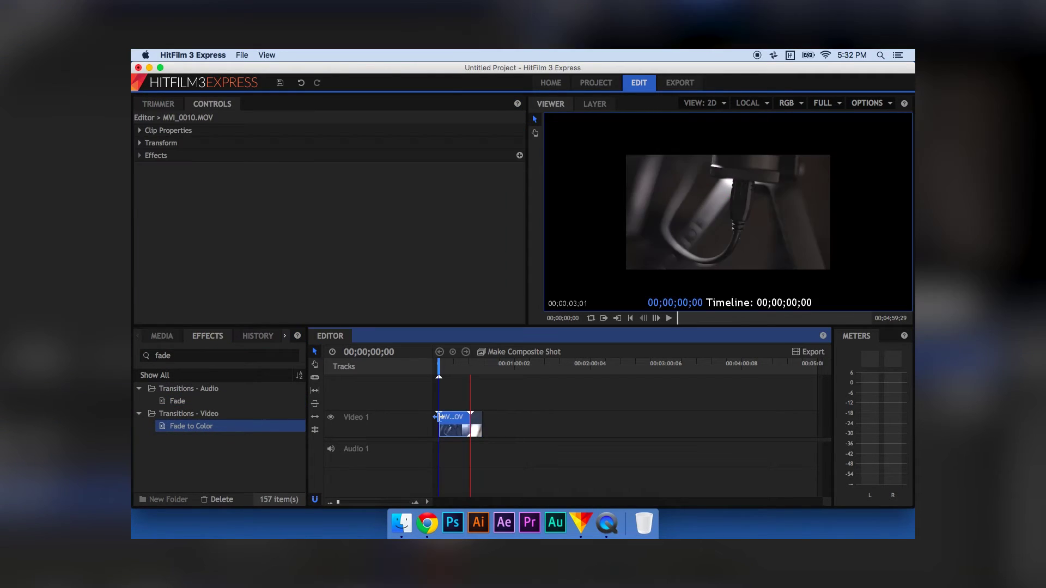
key(space)
key(space)
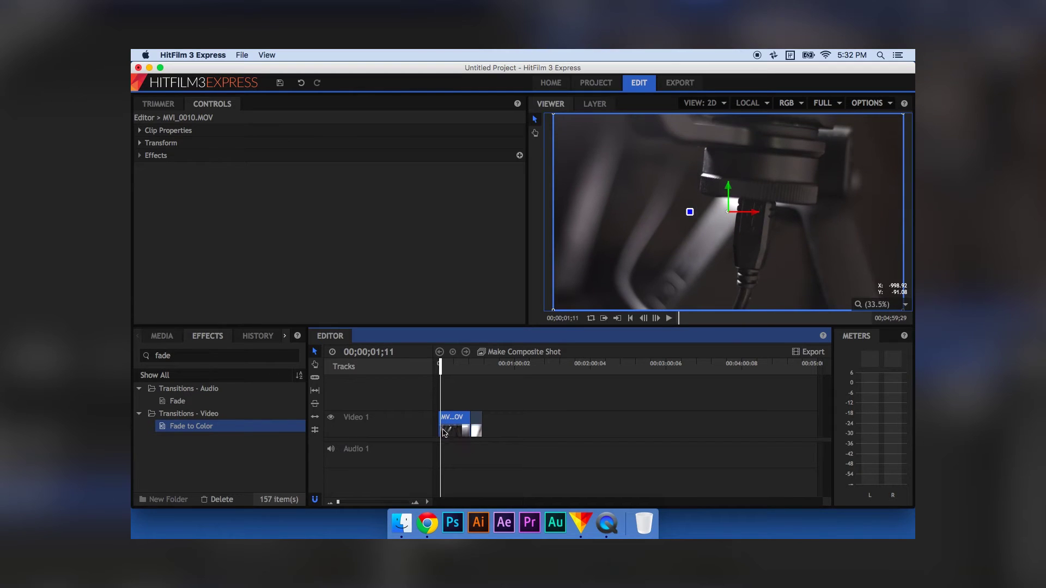
drag(439, 426, 441, 427)
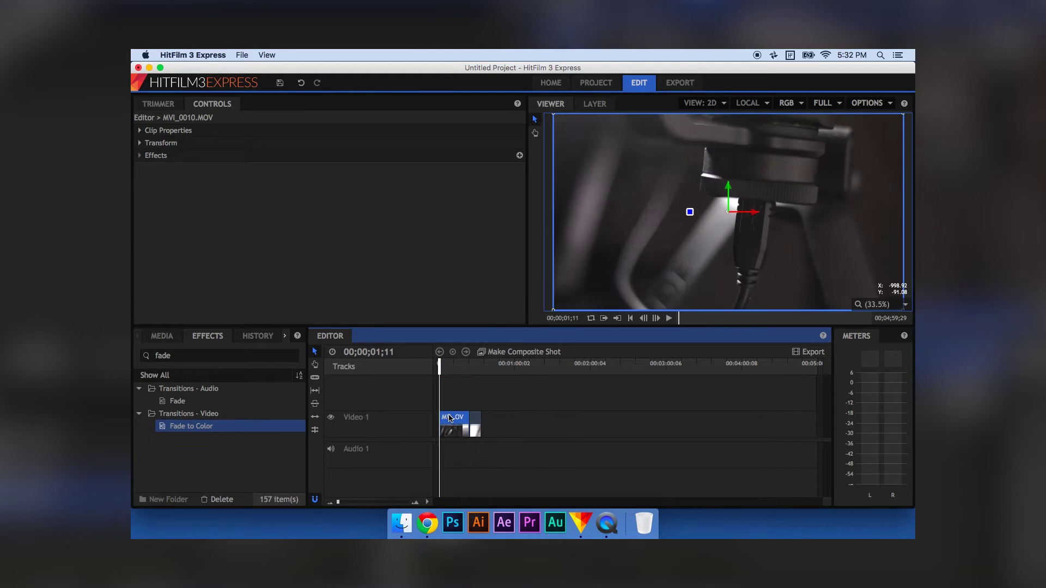
drag(338, 502, 276, 504)
right_click(490, 425)
click(514, 457)
Step: Play back the opening of the trimmed sequence from the start of the timeline
key(space)
drag(465, 373, 397, 373)
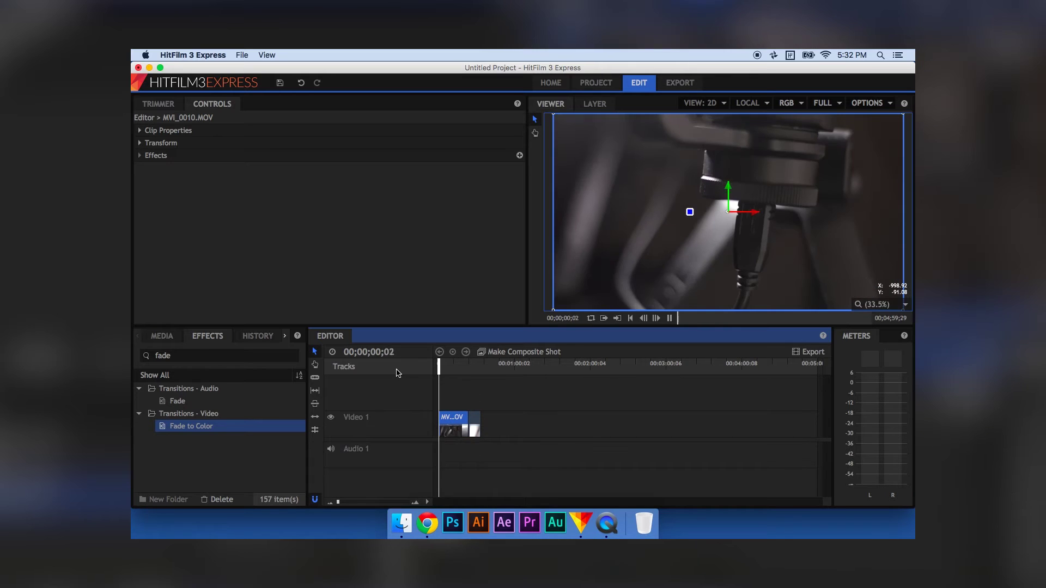
key(space)
Step: Add the Fade to Color transition to the start of the first clip and expand its settings
double_click(167, 414)
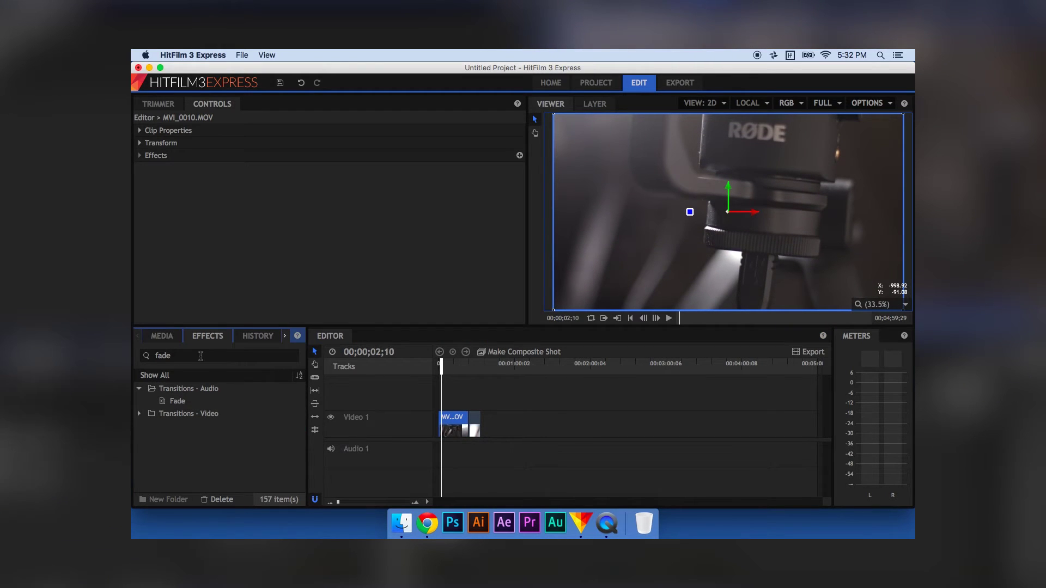
drag(191, 426, 440, 419)
click(140, 130)
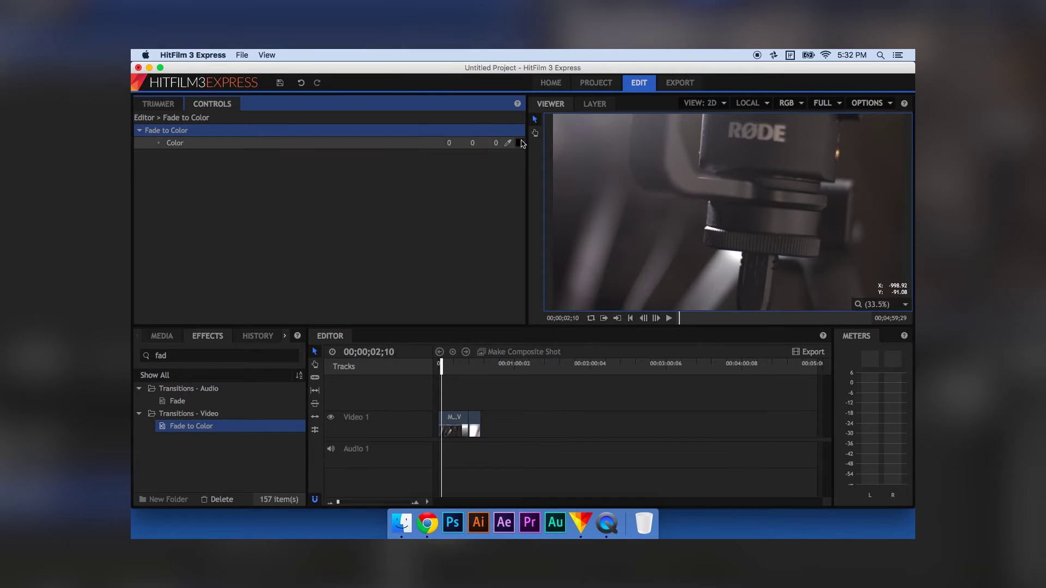
Step: Scrub through the beginning of the timeline to check the fade on the first clip
drag(451, 369, 402, 369)
click(440, 364)
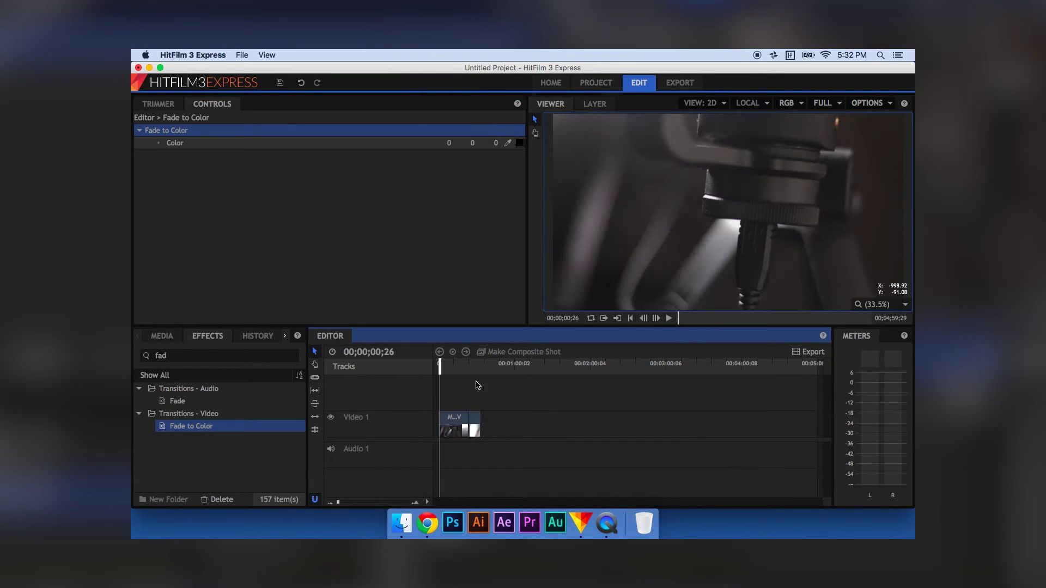
drag(526, 427, 450, 428)
click(459, 416)
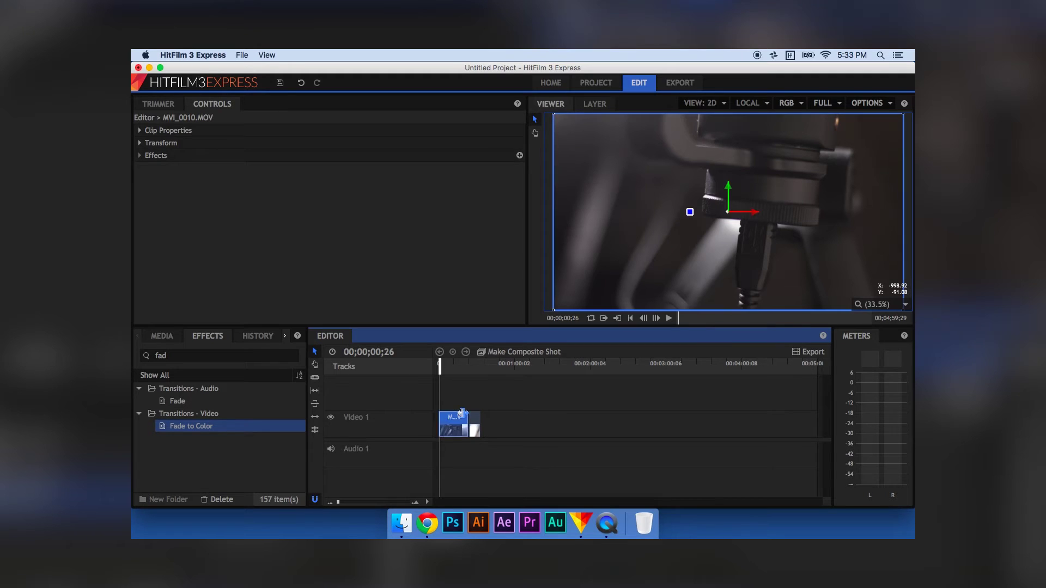
Step: Try to add the Fade to Color transition to the end of MVI_0011.MOV on Video 1
click(478, 369)
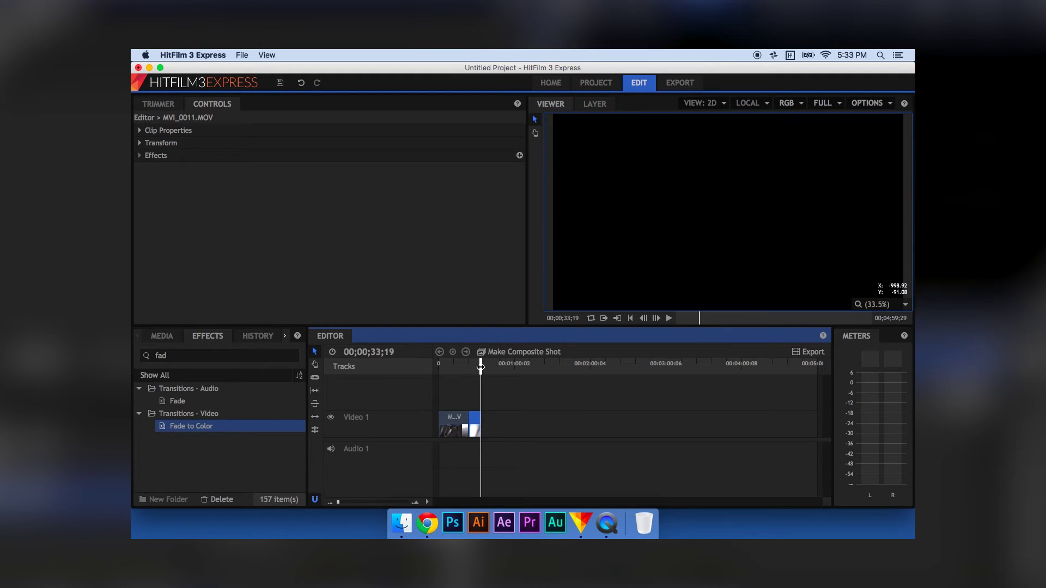
drag(478, 369, 476, 369)
drag(213, 428, 485, 418)
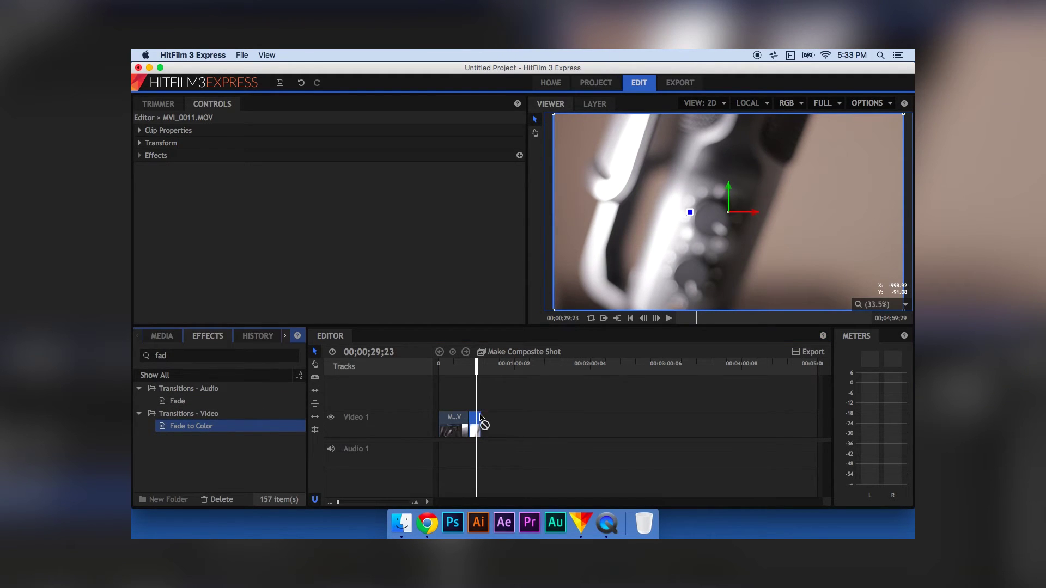
drag(355, 507, 385, 506)
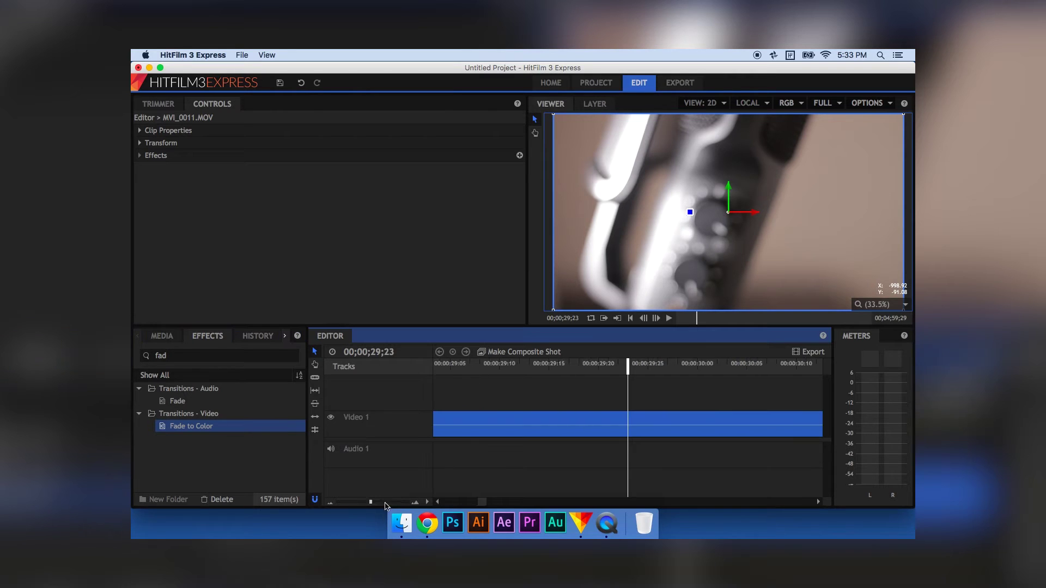
scroll(436, 491, right, 5)
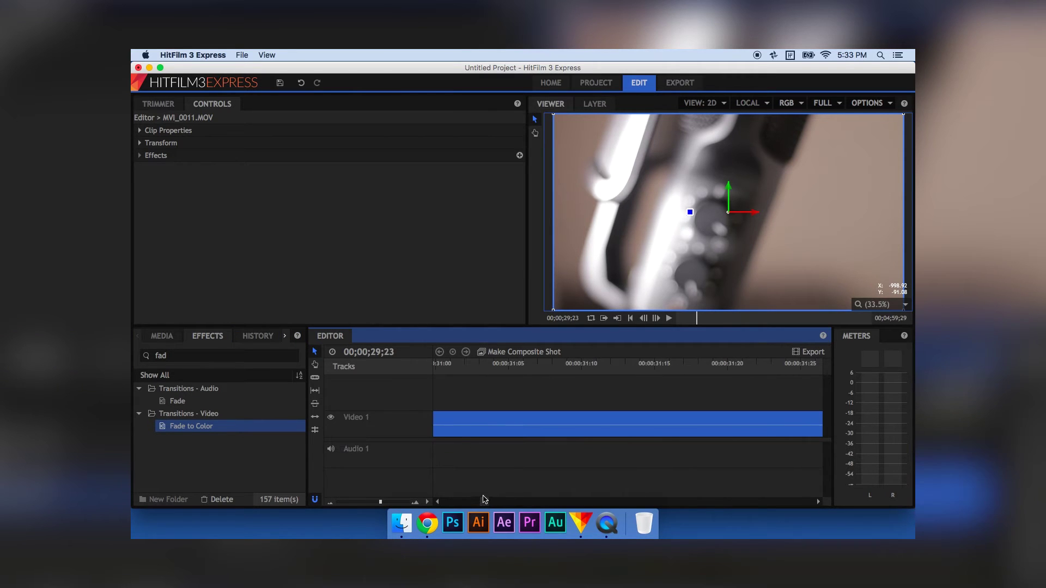
Step: Play back the end of the sequence, and replay the edit from the beginning of the timeline
drag(380, 502, 337, 502)
key(space)
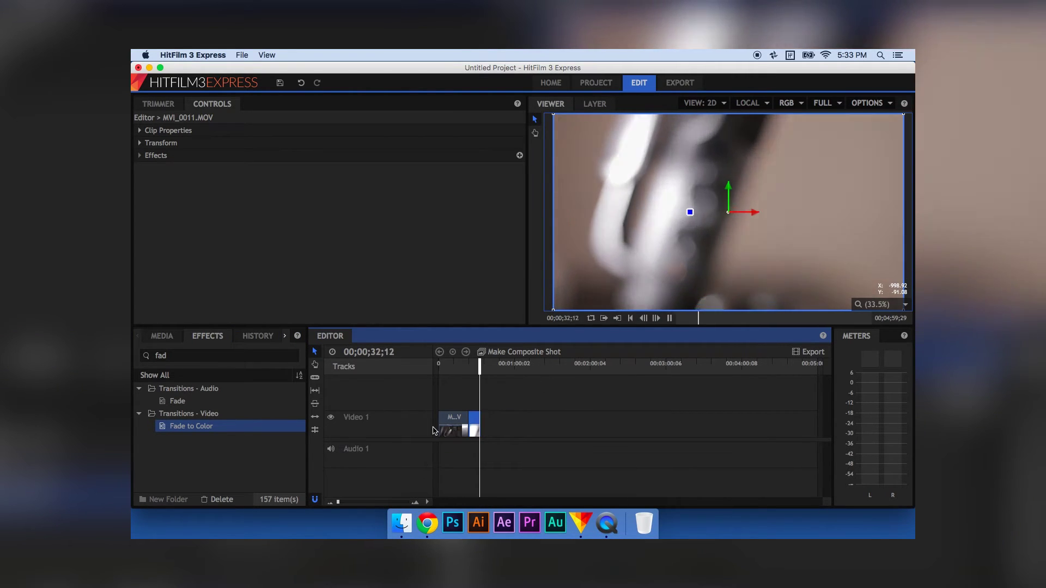
key(Home)
key(space)
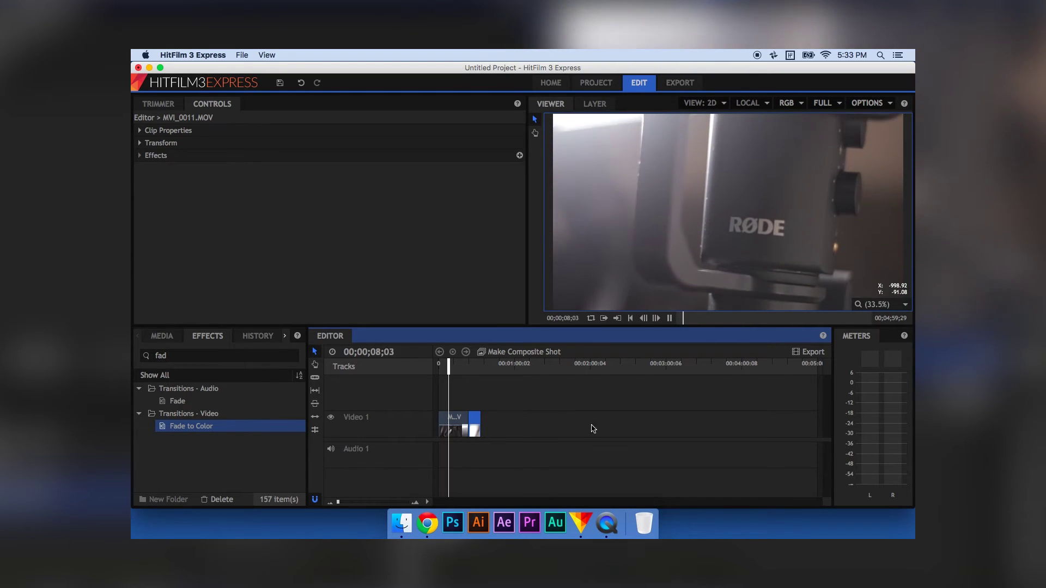
Step: Search the effects for color and apply Auto Color to the MVI_0010.MOV clip on Video 1
double_click(194, 355)
text(color)
drag(183, 403, 501, 440)
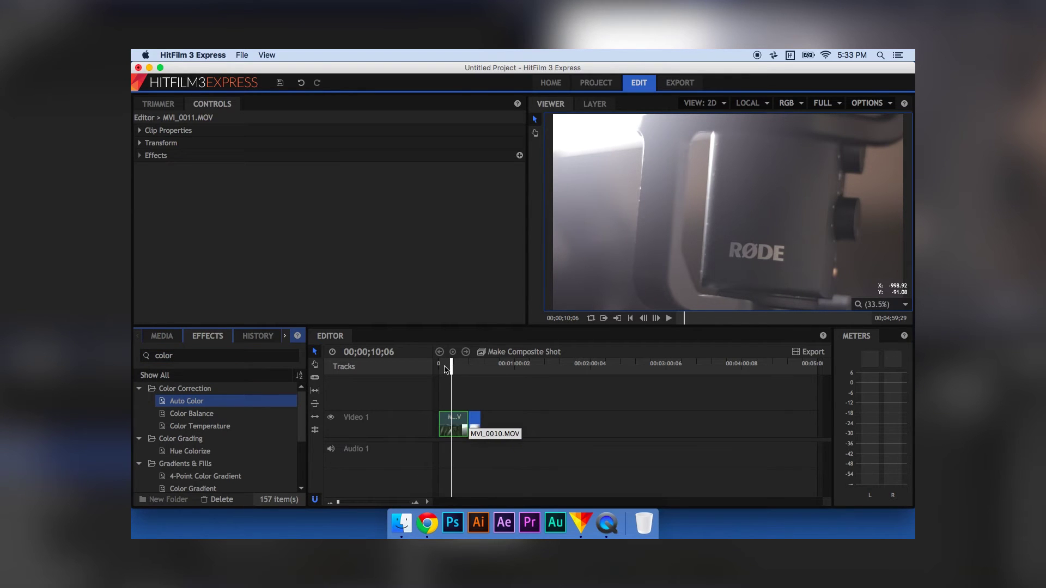
Step: Compare MVI_0010.MOV with Auto Color off and on at about five seconds, and remove the effect
click(445, 369)
click(161, 168)
click(161, 168)
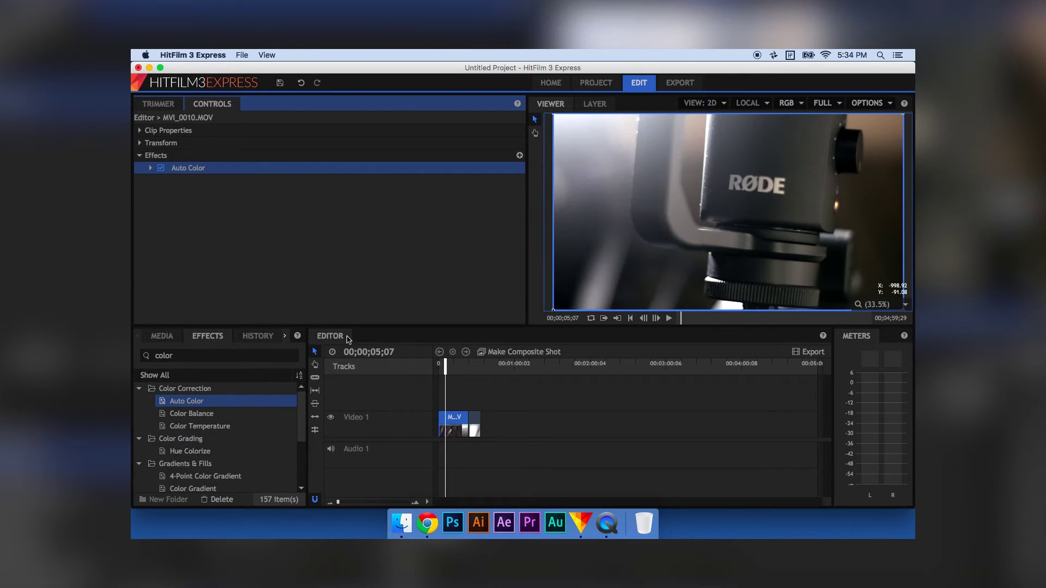
click(160, 168)
key(Delete)
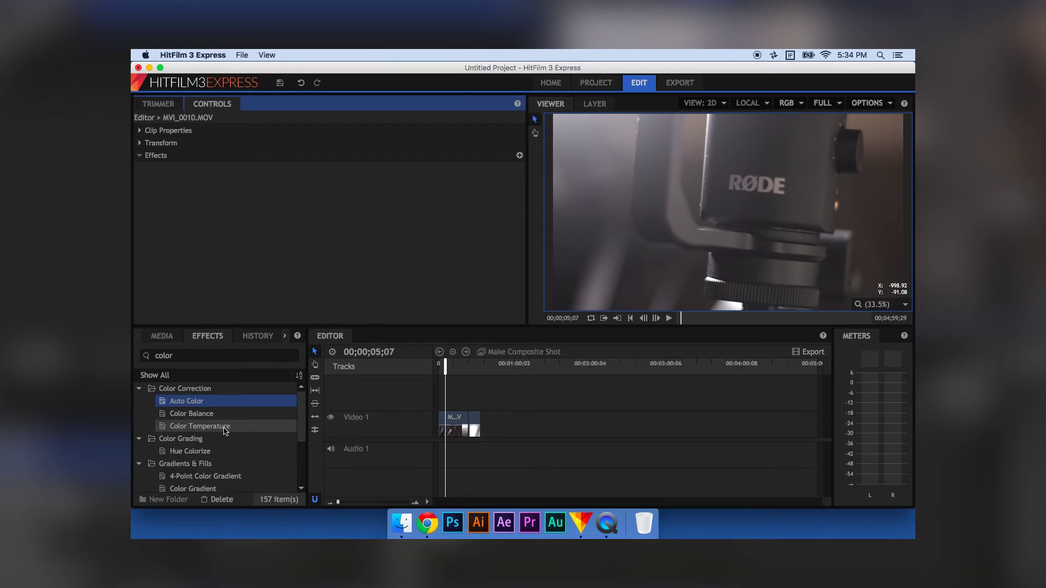
Step: Look over the color effects, then scrub and play the sequence past its end to review the edit
scroll(235, 459, down, 2)
scroll(235, 463, up, 2)
drag(445, 368, 471, 371)
key(space)
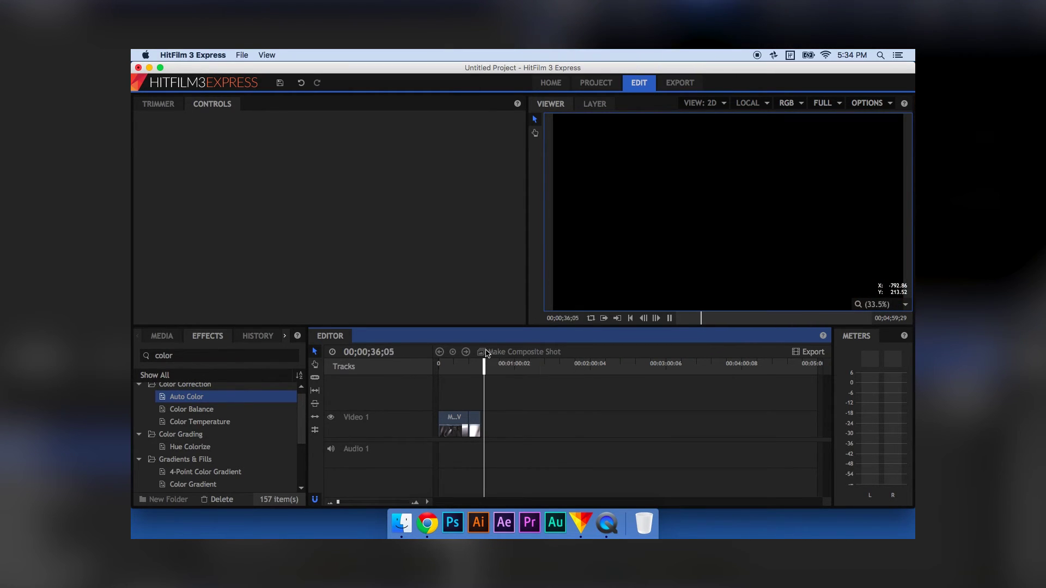
click(880, 364)
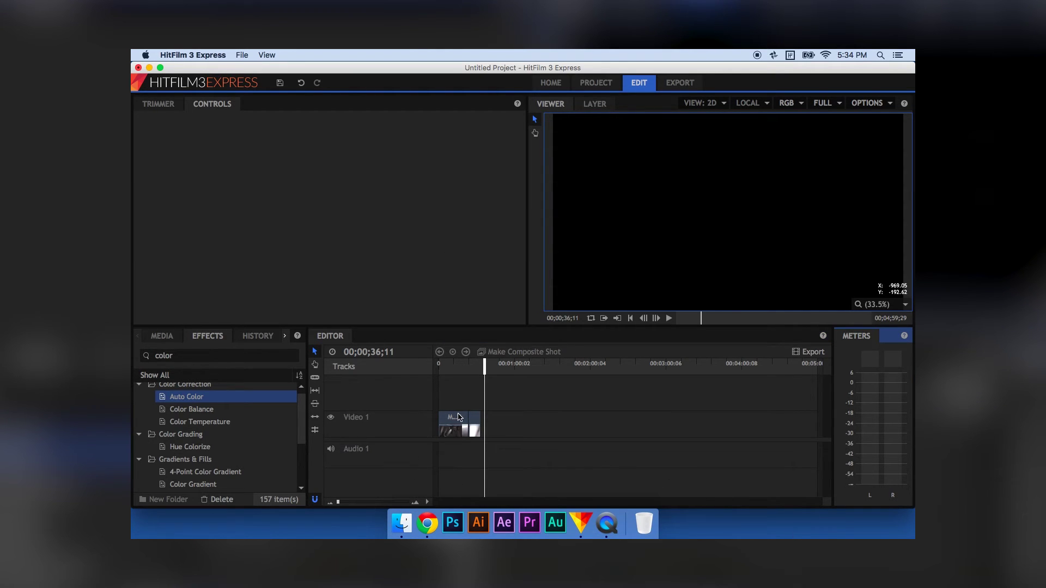
drag(444, 365, 469, 378)
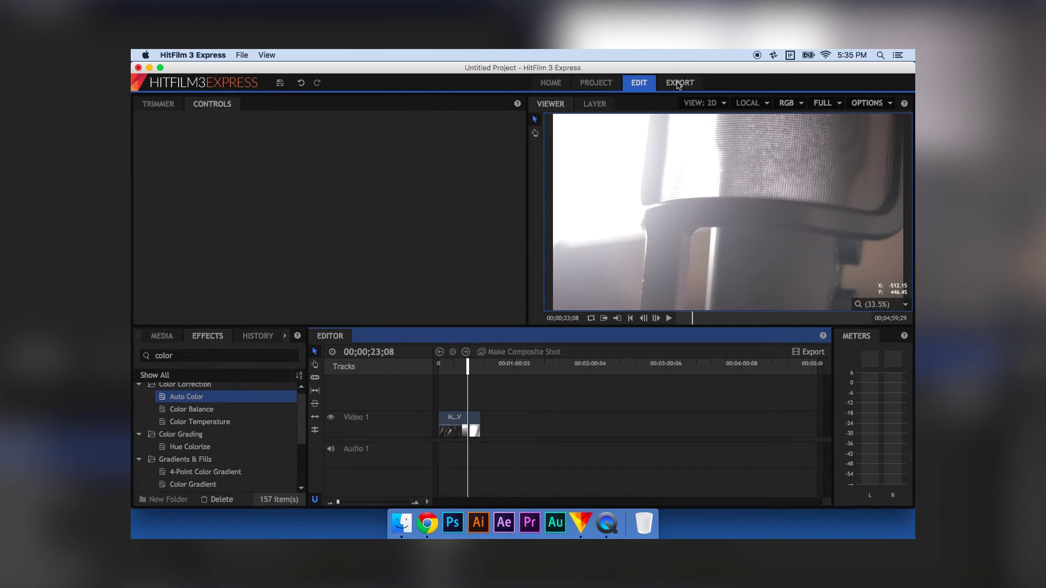
Step: Open the export settings, look through the available output formats and choose H.264
click(681, 83)
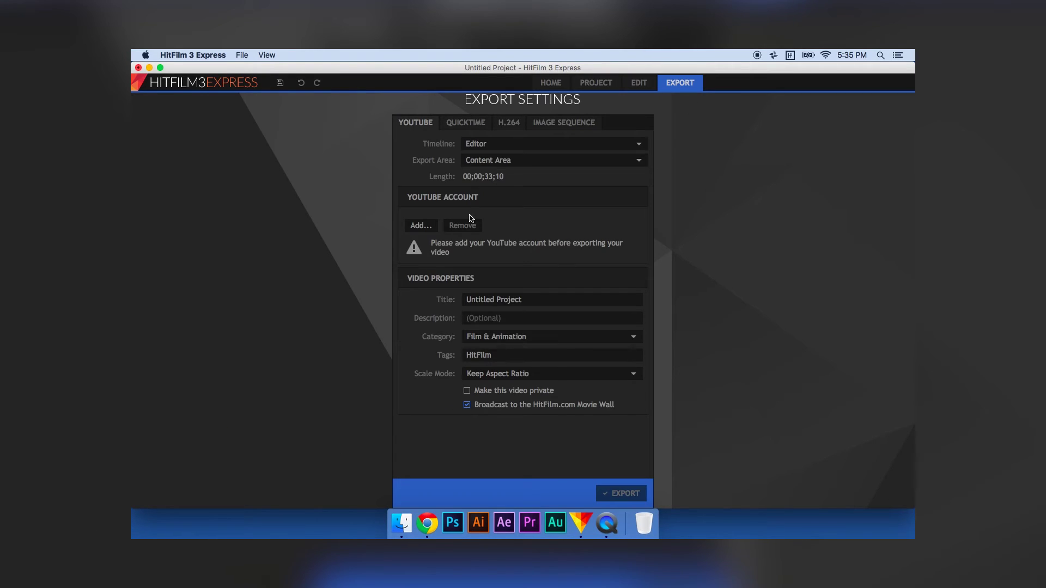
click(504, 125)
click(416, 122)
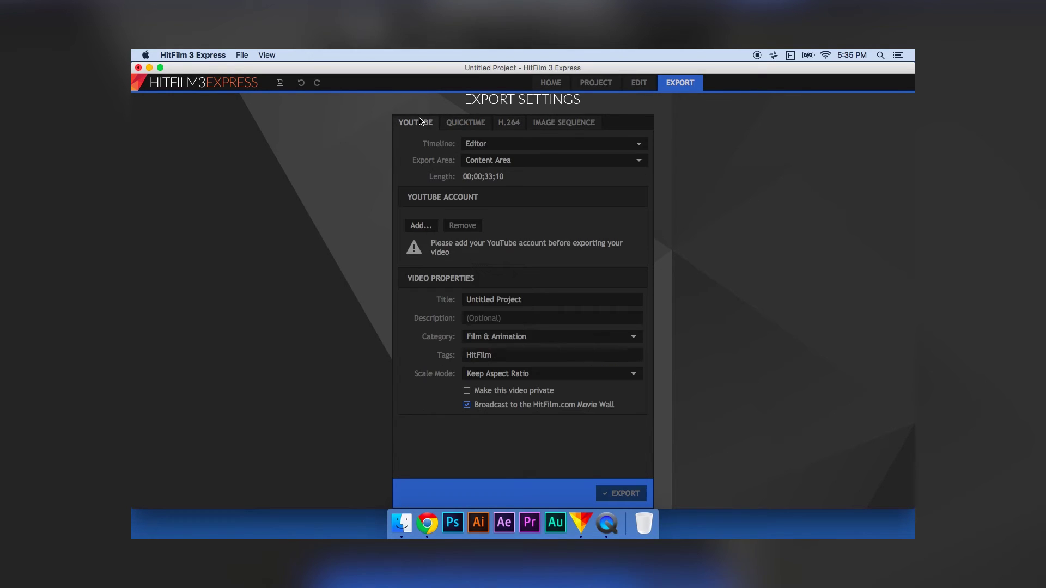
click(544, 124)
click(518, 121)
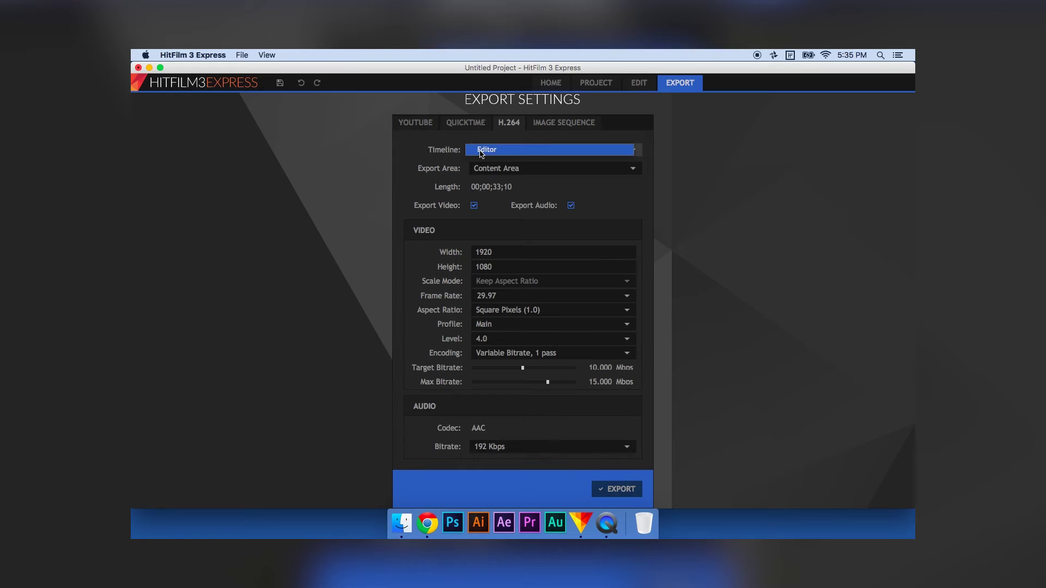
Step: Set the H.264 export area to Entire Timeline and turn off audio export
click(533, 169)
click(521, 168)
click(571, 206)
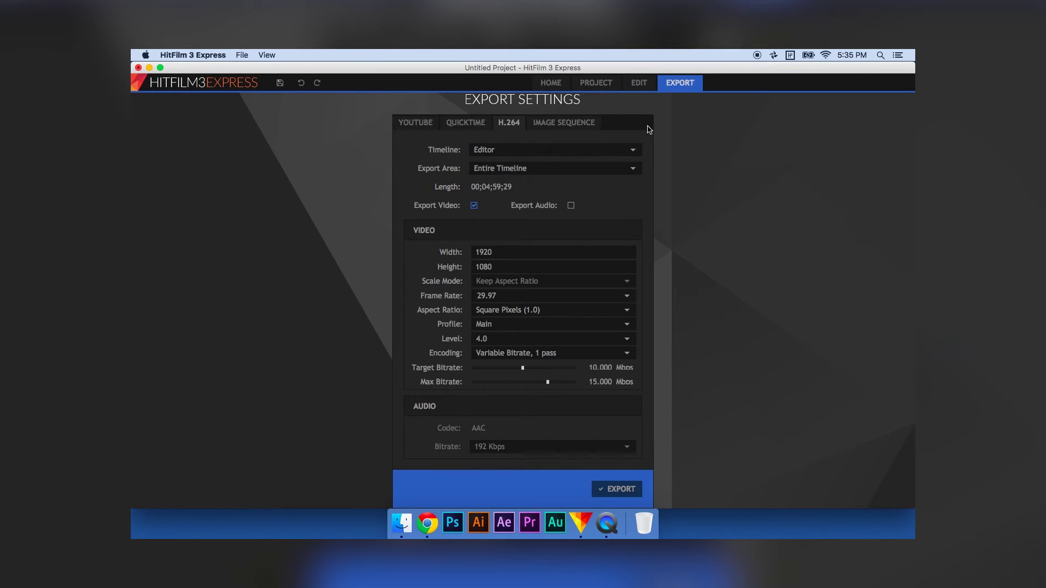
Step: Recheck the extent of the clips on the editor timeline and set the H.264 export area to Content Area
click(639, 83)
drag(477, 365, 452, 369)
click(680, 83)
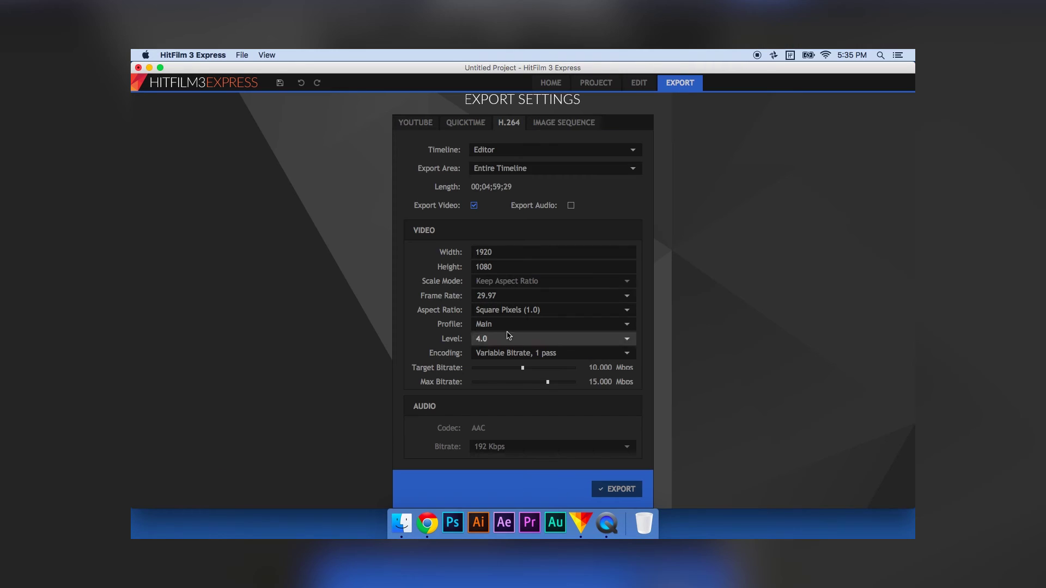
click(496, 168)
click(496, 189)
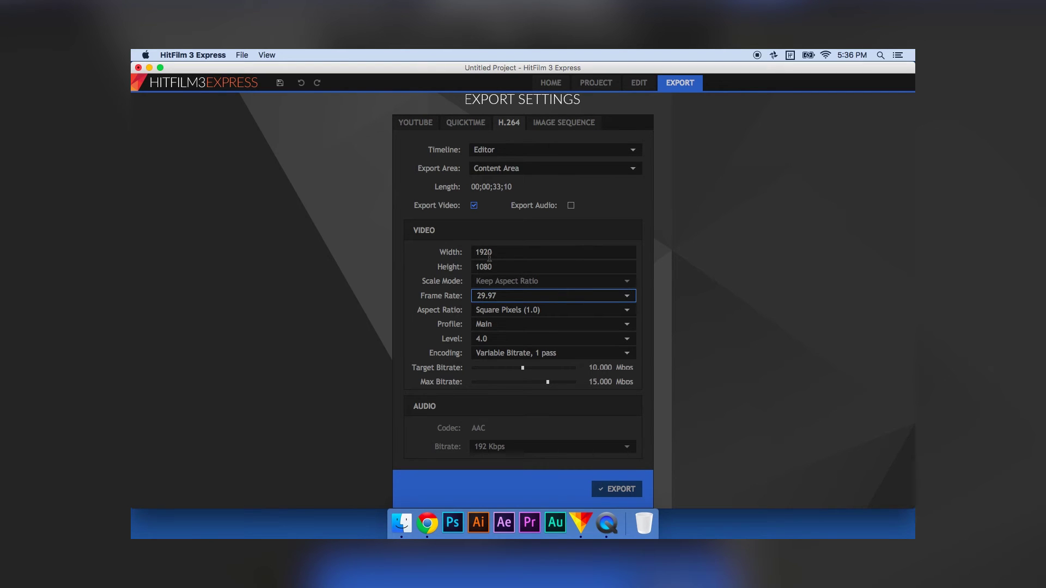
Step: Set the H.264 level to 5.1 and the profile to High, with Variable Bitrate, 1 pass encoding
click(496, 338)
click(480, 487)
click(492, 324)
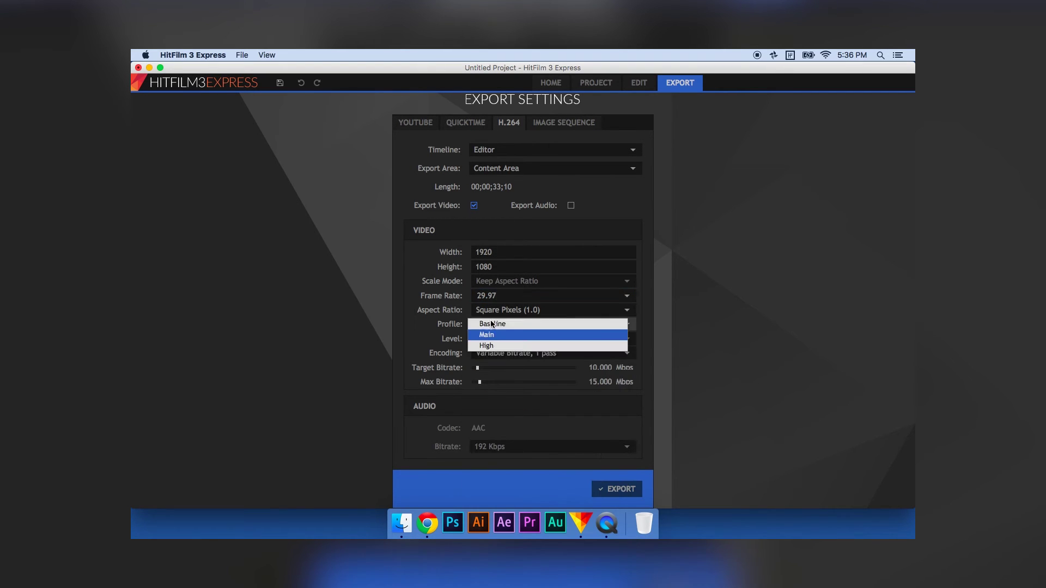
click(487, 345)
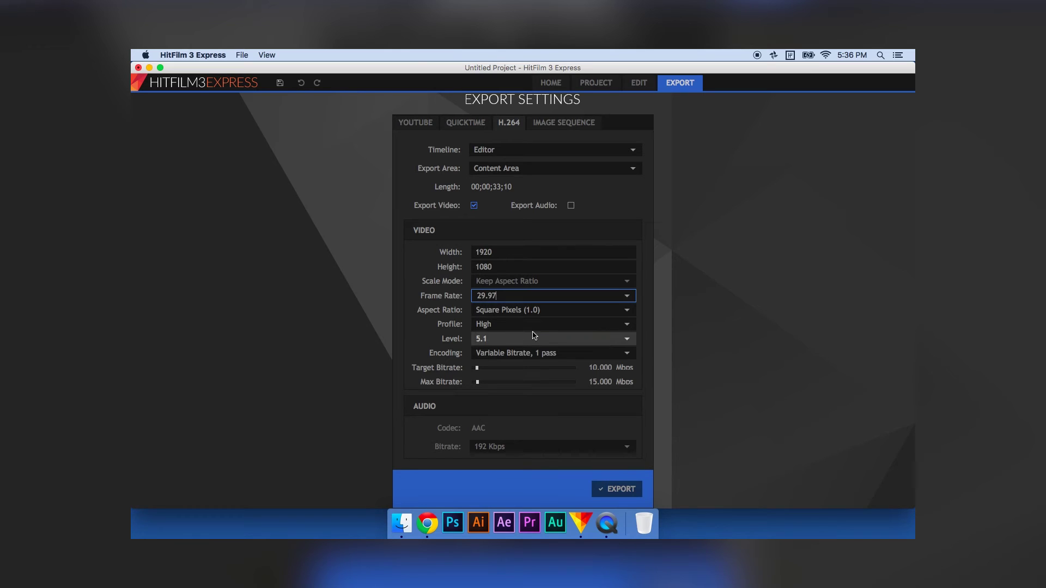
click(549, 355)
click(542, 362)
click(485, 326)
click(488, 345)
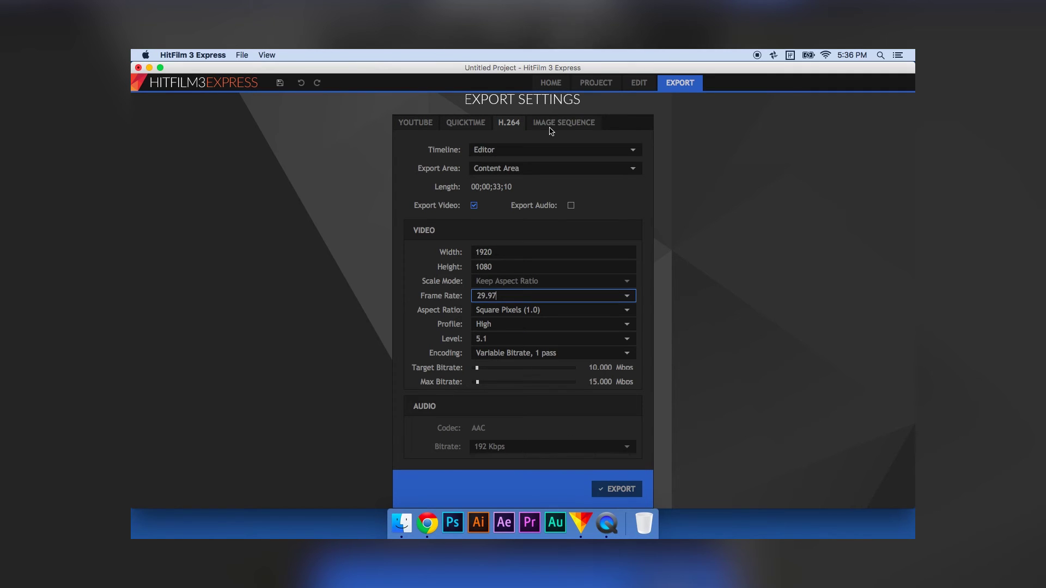
Step: Export the video to the Desktop as "Hitfilm Rode NT USB Test" and let the render finish
click(617, 489)
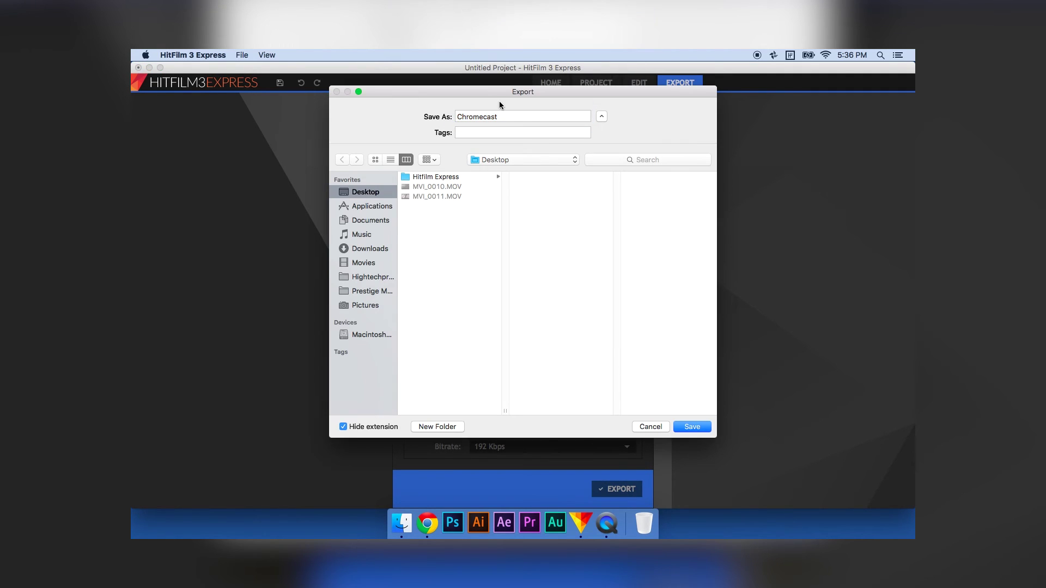
text(Hitfilm Rode NT USB Test)
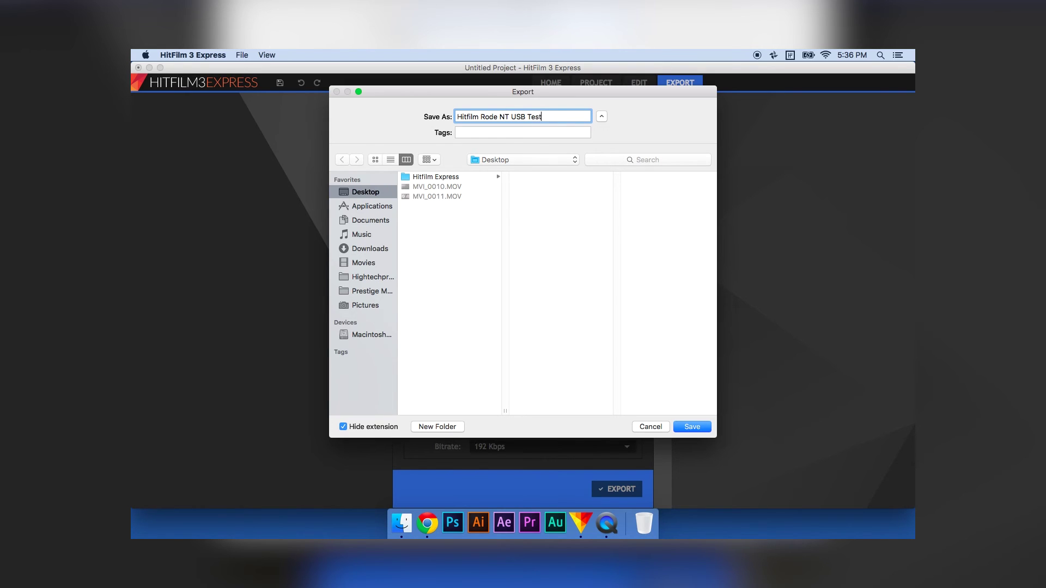
key(Return)
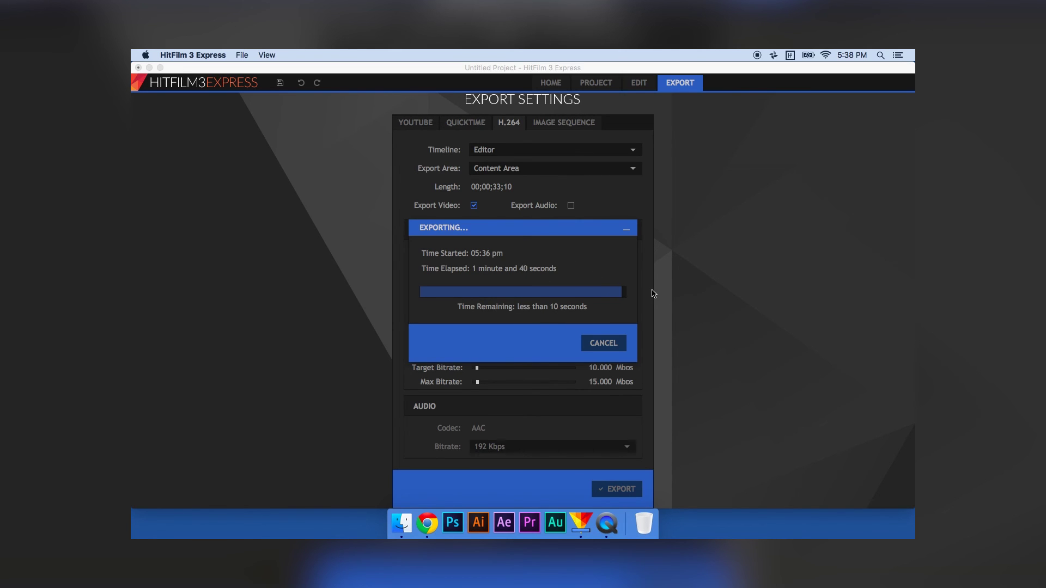
click(598, 326)
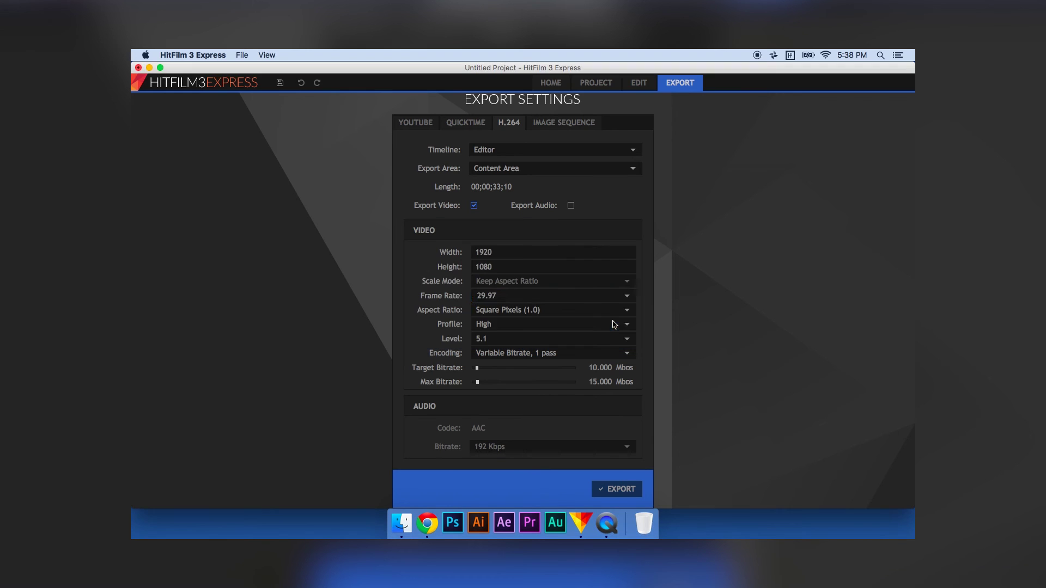
Step: Quit HitFilm 3 Express, open Hitfilm Rode NT USB Test.mp4 from the desktop in QuickTime Player and skip toward its end
key(super+q)
click(486, 298)
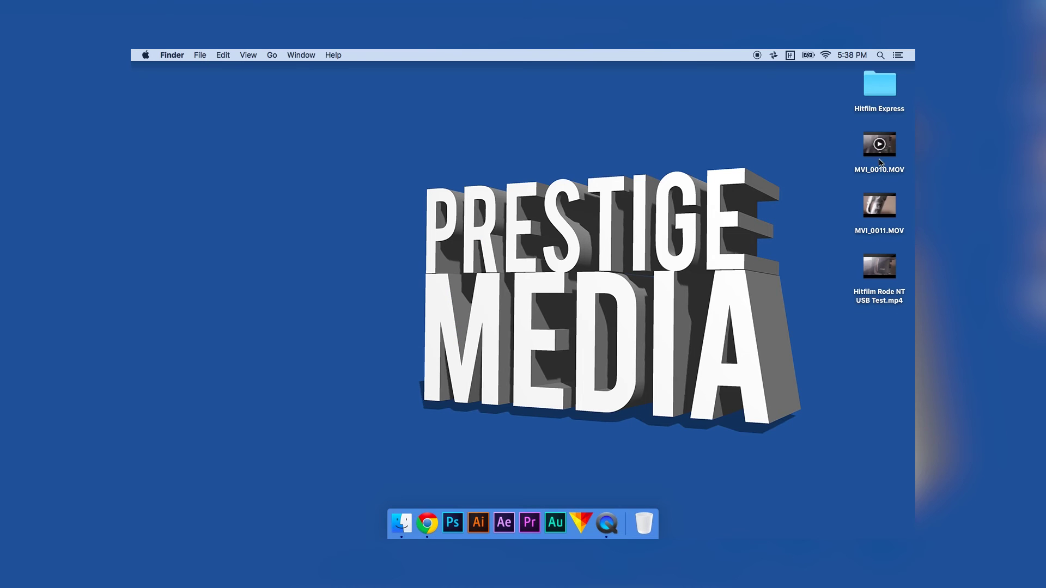
double_click(879, 266)
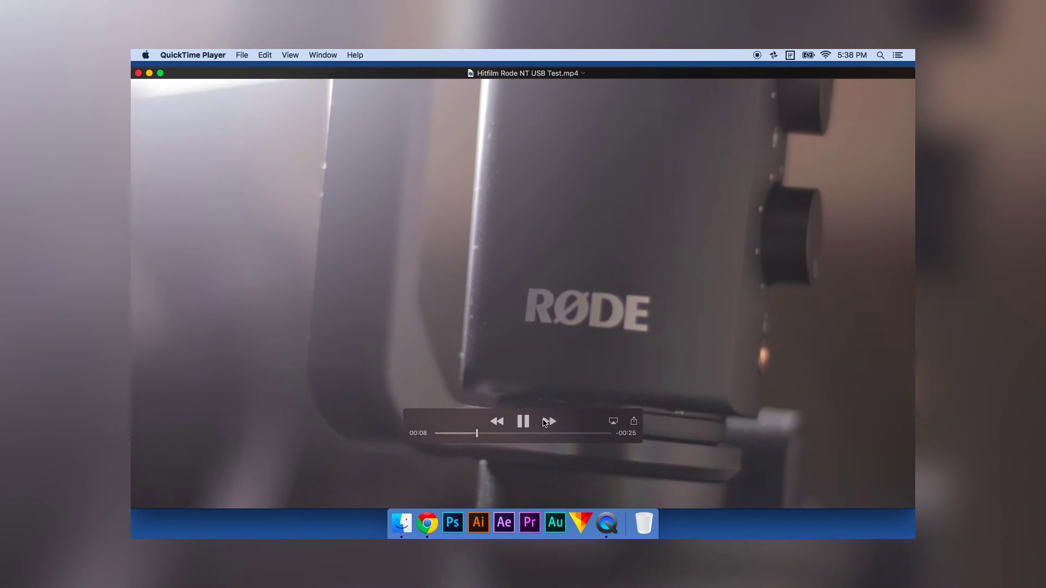
drag(477, 433, 582, 432)
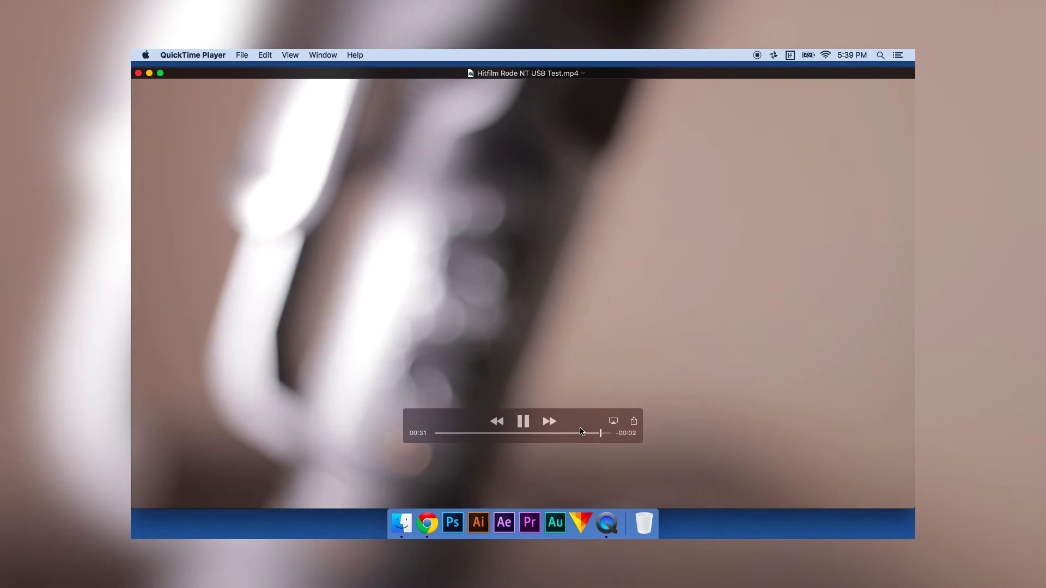